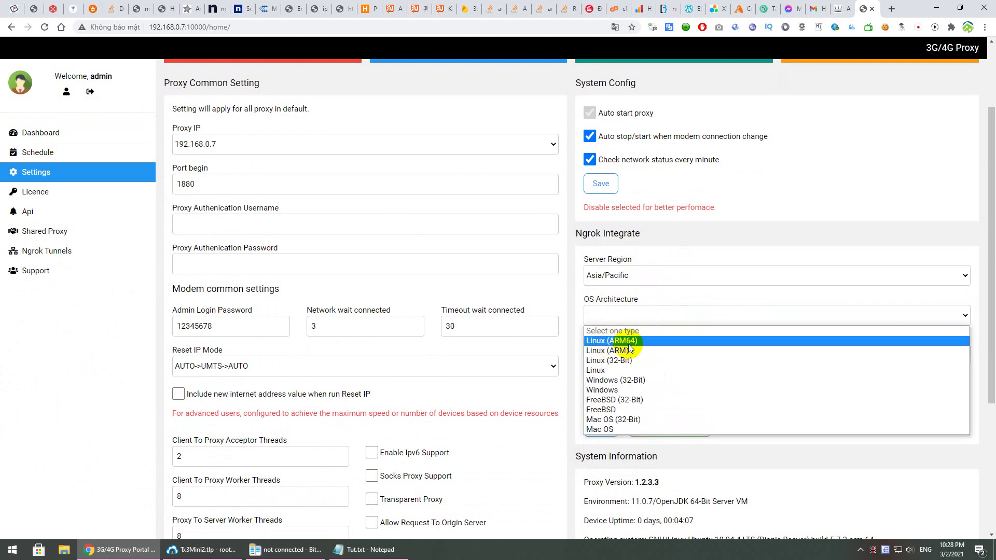
# Check the device's Java runtime details and its arm-64 architecture
pyautogui.click(708, 463)
pyautogui.scroll(-3, 709, 463)
pyautogui.moveTo(754, 345); pyautogui.dragTo(654, 346)
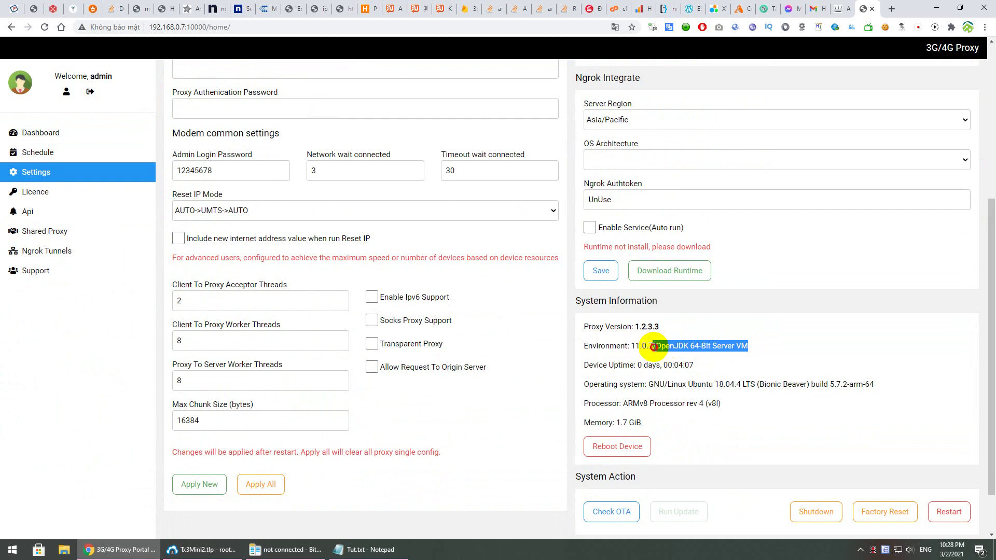
pyautogui.moveTo(648, 385); pyautogui.dragTo(849, 384)
pyautogui.scroll(2, 675, 291)
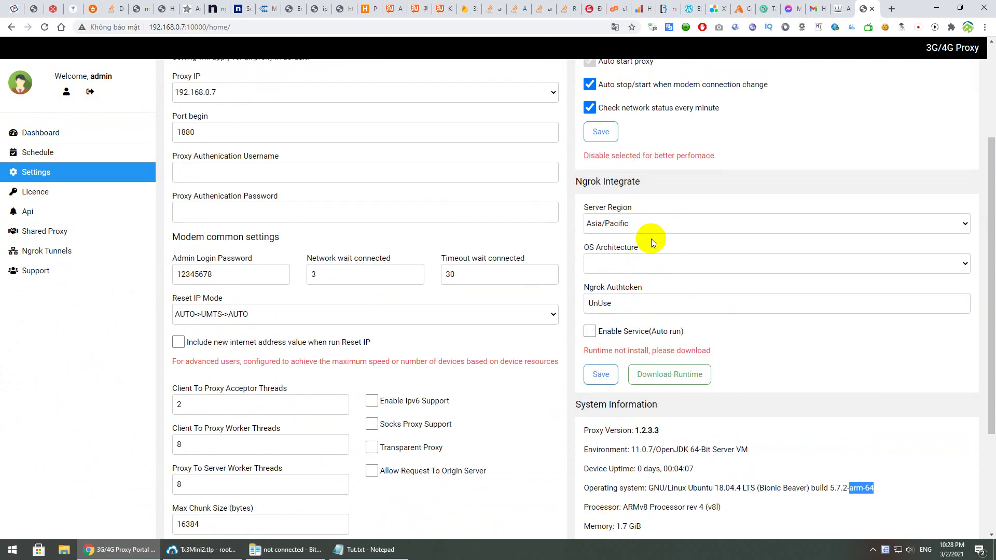
# Set OS Architecture to Linux (ARM64) and download the ngrok runtime
pyautogui.click(652, 264)
pyautogui.click(640, 287)
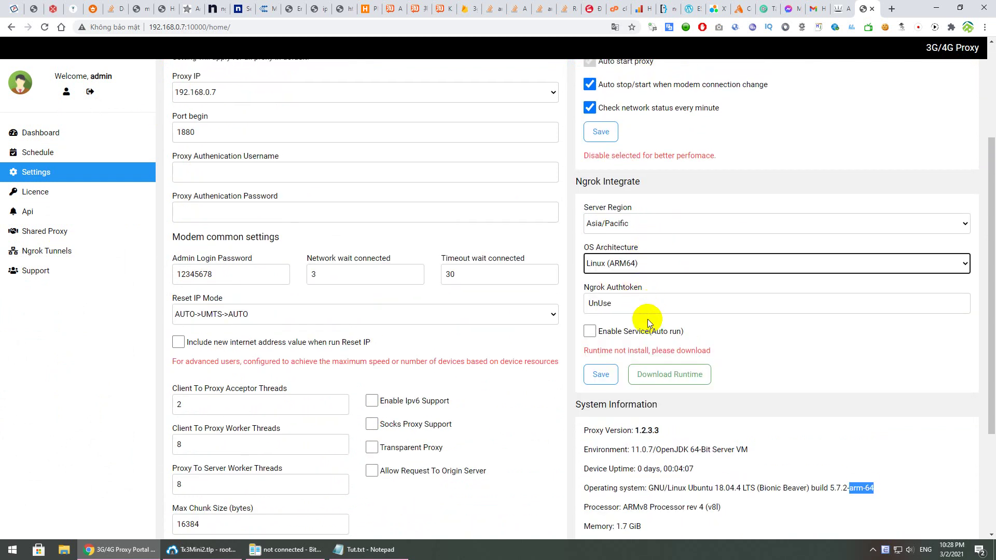
pyautogui.click(679, 373)
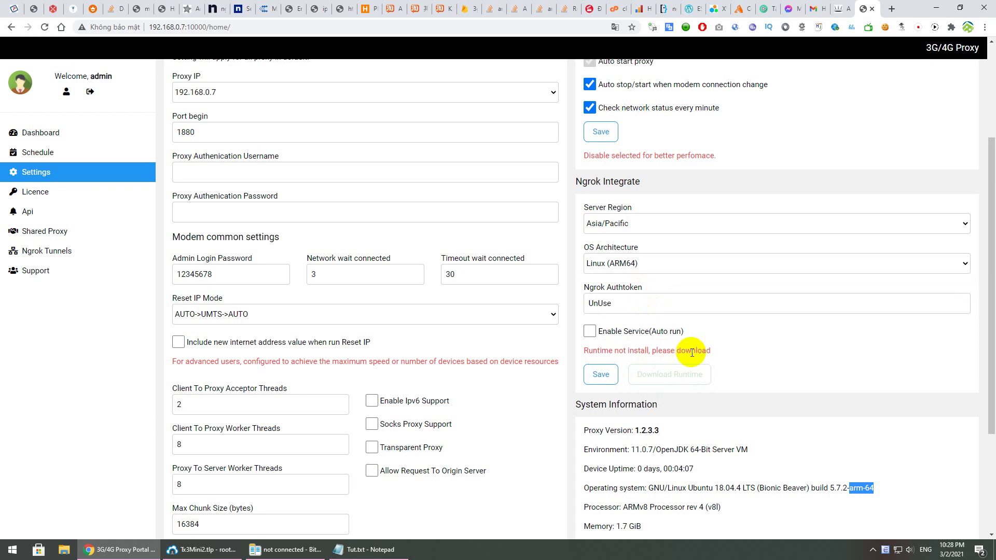
pyautogui.click(692, 352)
pyautogui.click(512, 510)
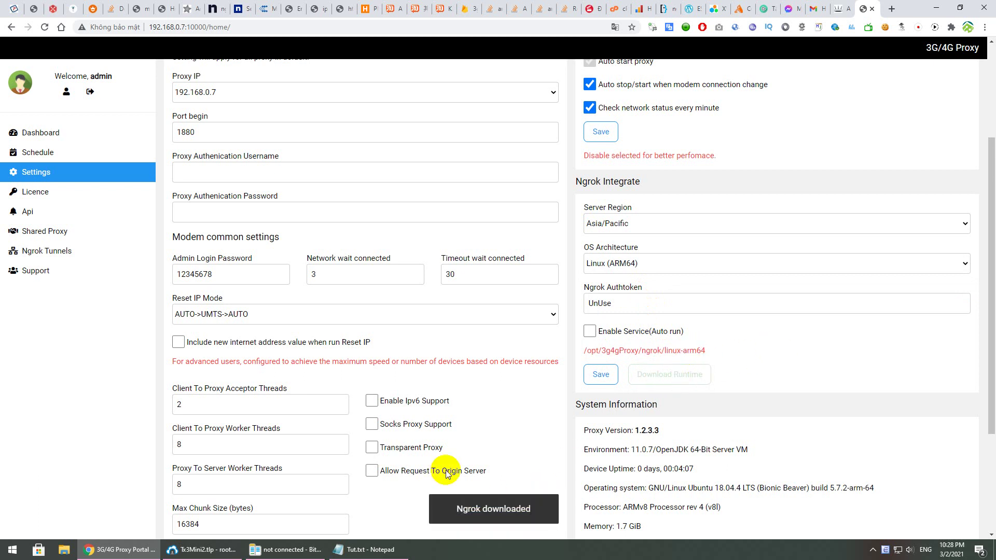
# Read the Tut.txt steps on enabling the auto-run service and configuring the ngrok account
pyautogui.click(370, 550)
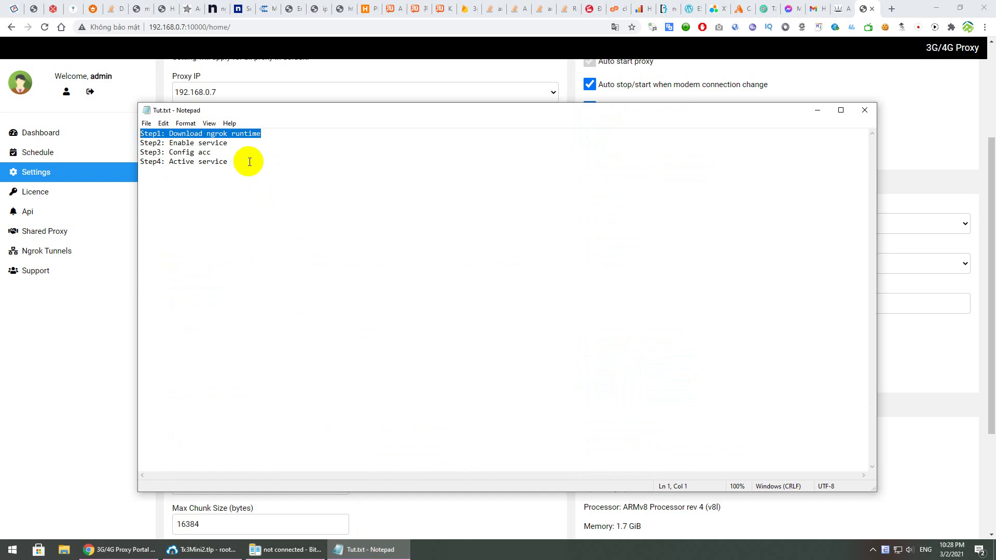
pyautogui.moveTo(228, 143); pyautogui.dragTo(137, 143)
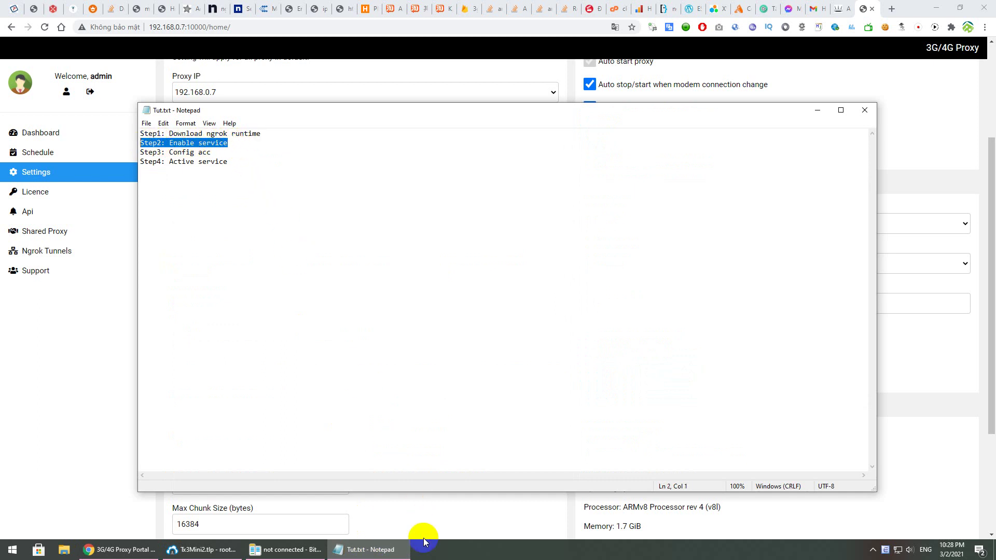
pyautogui.click(370, 550)
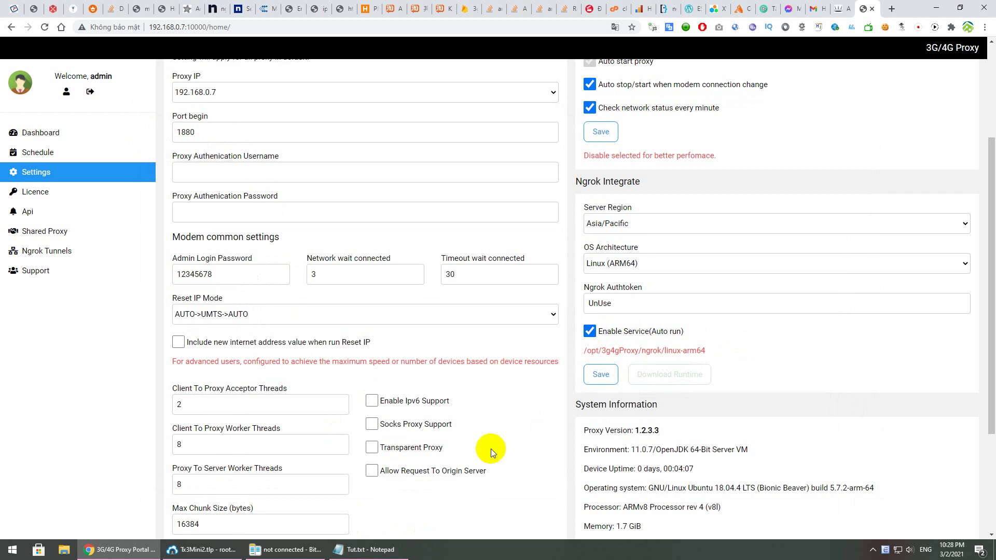
pyautogui.click(370, 550)
pyautogui.moveTo(210, 152); pyautogui.dragTo(125, 154)
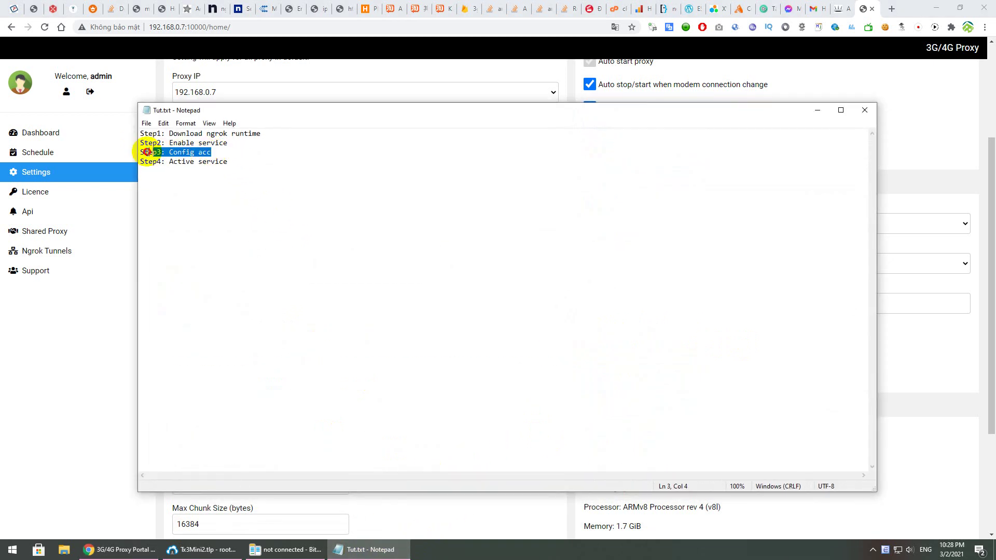
pyautogui.click(370, 550)
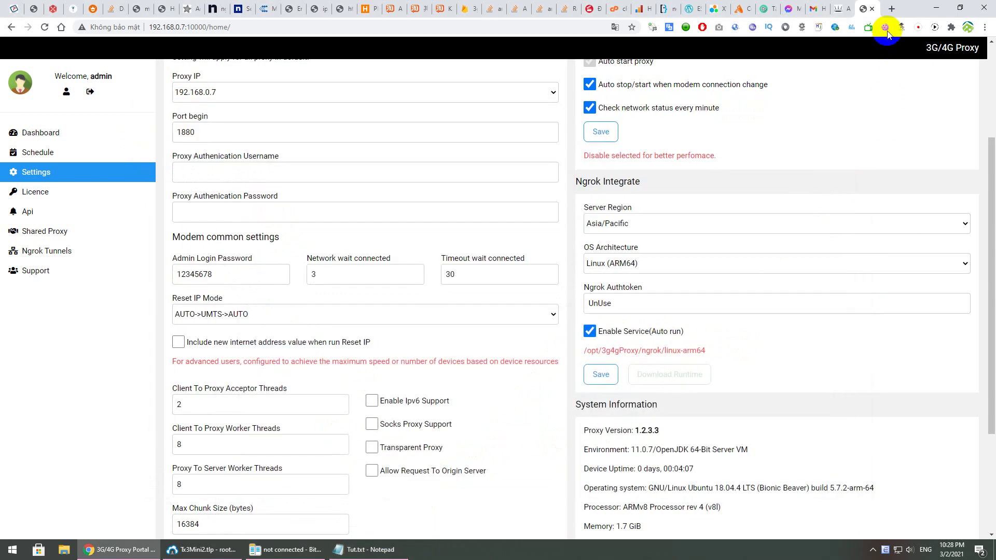
# Go to ngrok.com in a new tab and open its login page
pyautogui.click(891, 9)
pyautogui.write('ngrok.com')
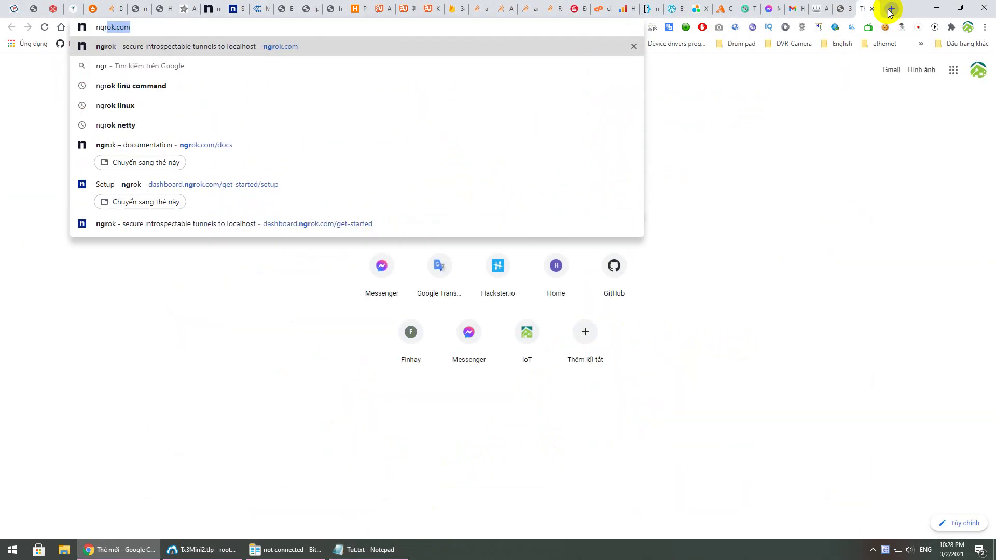
pyautogui.press('Return')
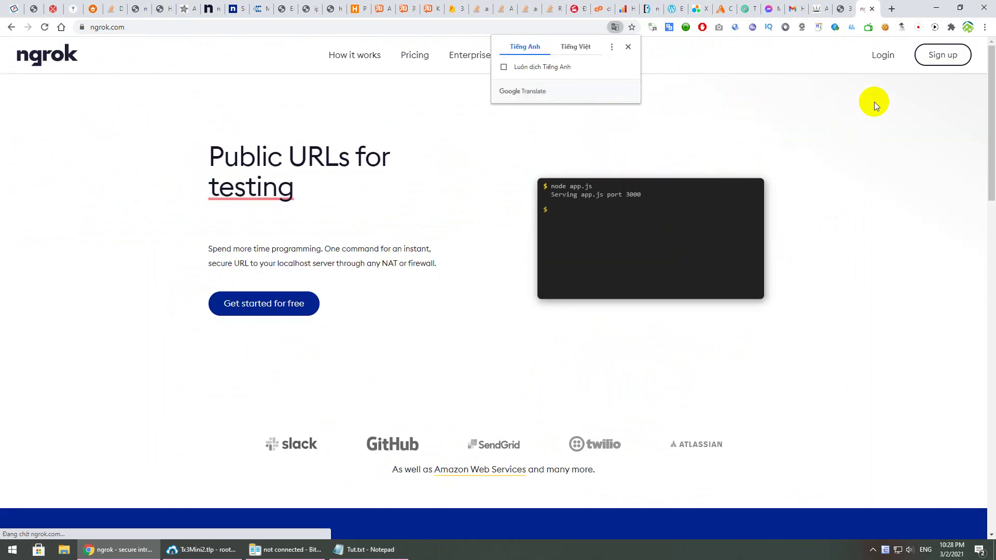
pyautogui.click(887, 55)
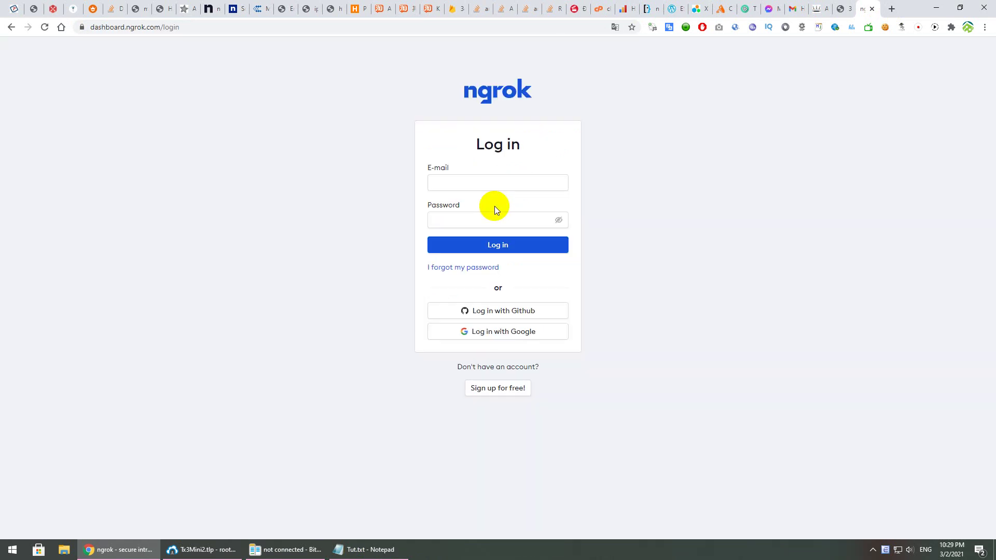
# Try the saved e-mail and password, then sign in to ngrok with a Google account
pyautogui.click(481, 182)
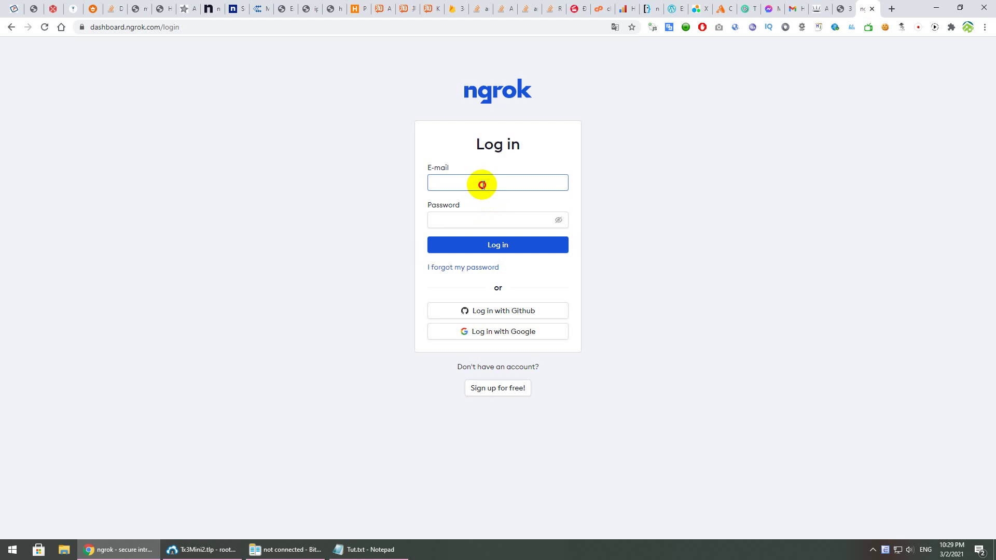
pyautogui.click(488, 206)
pyautogui.click(493, 221)
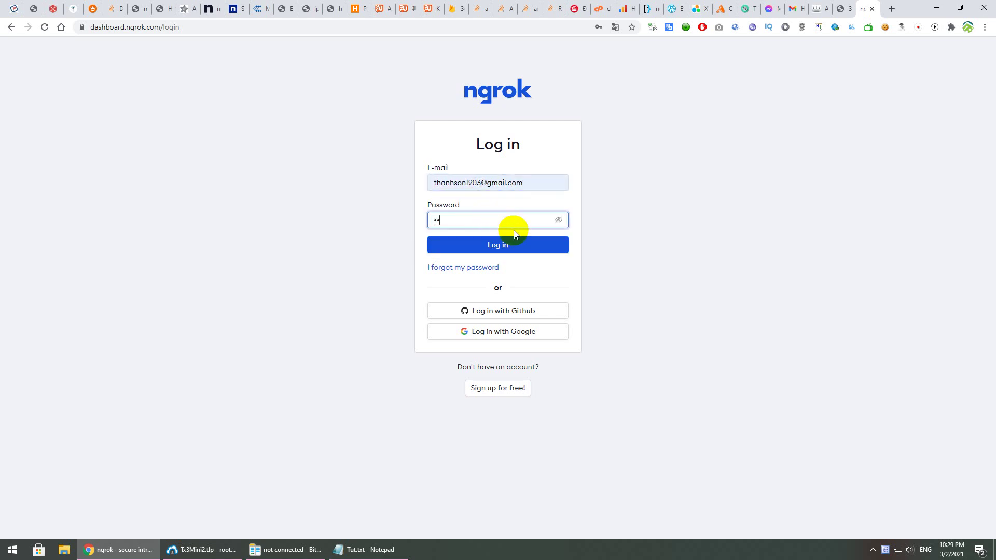
pyautogui.press('Return')
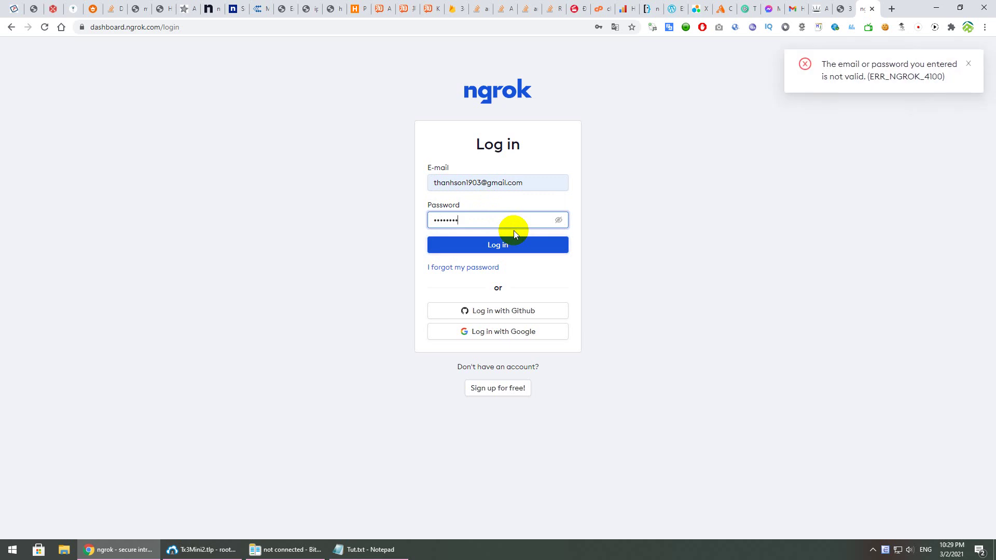
pyautogui.click(500, 329)
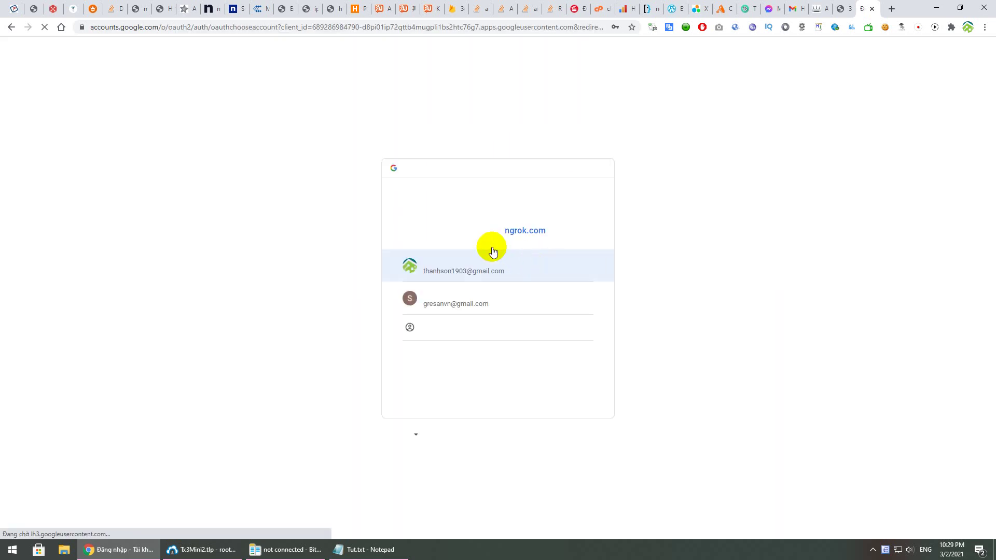
pyautogui.click(496, 270)
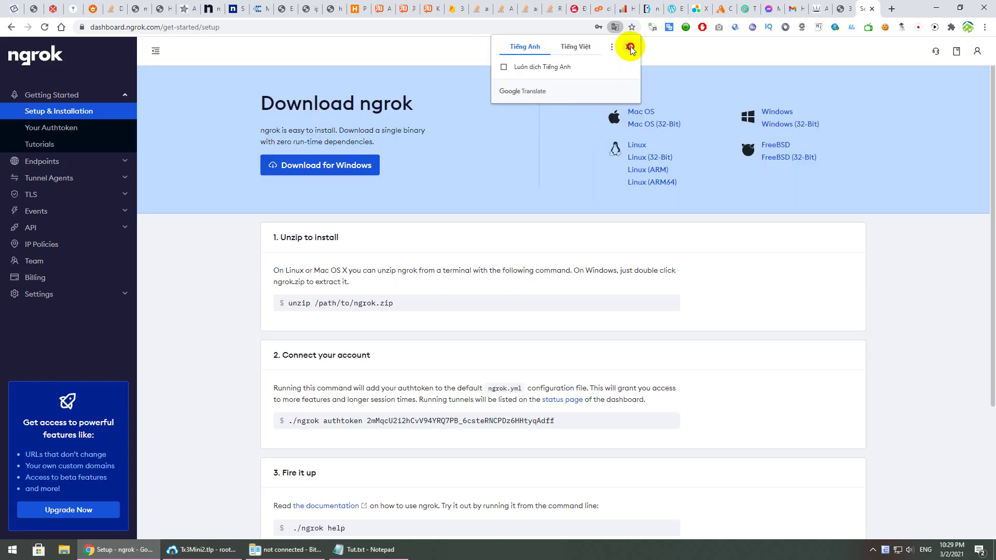
# Paste the step 2 authtoken over UnUse in the portal's Ngrok Authtoken field and save
pyautogui.click(630, 48)
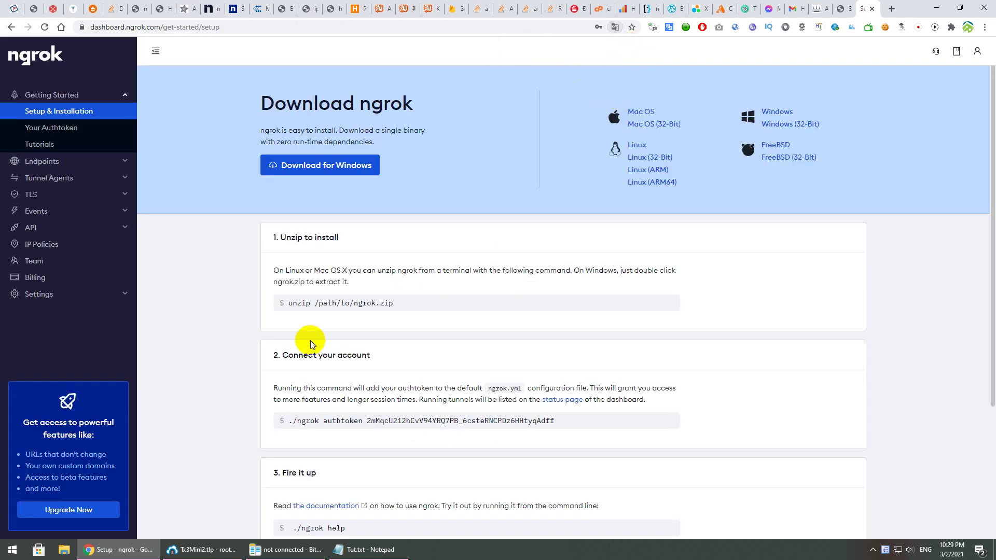
pyautogui.moveTo(293, 422); pyautogui.dragTo(365, 420)
pyautogui.hotkey('ctrl', 'c')
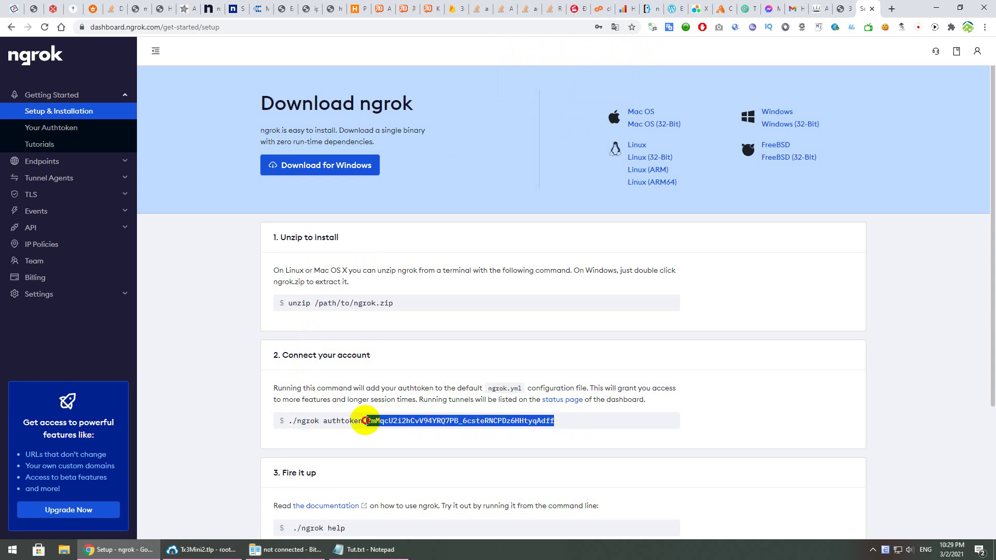
pyautogui.click(369, 551)
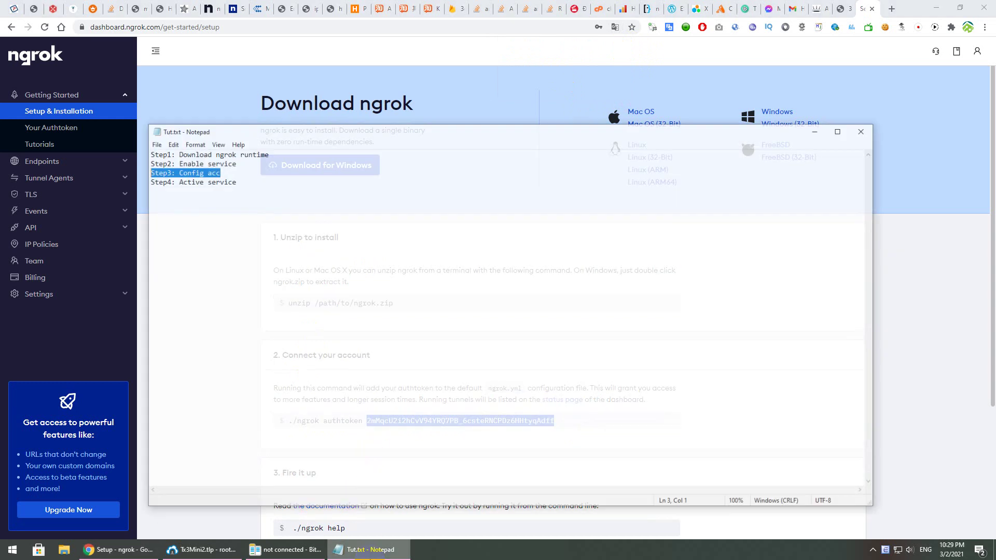
pyautogui.click(716, 98)
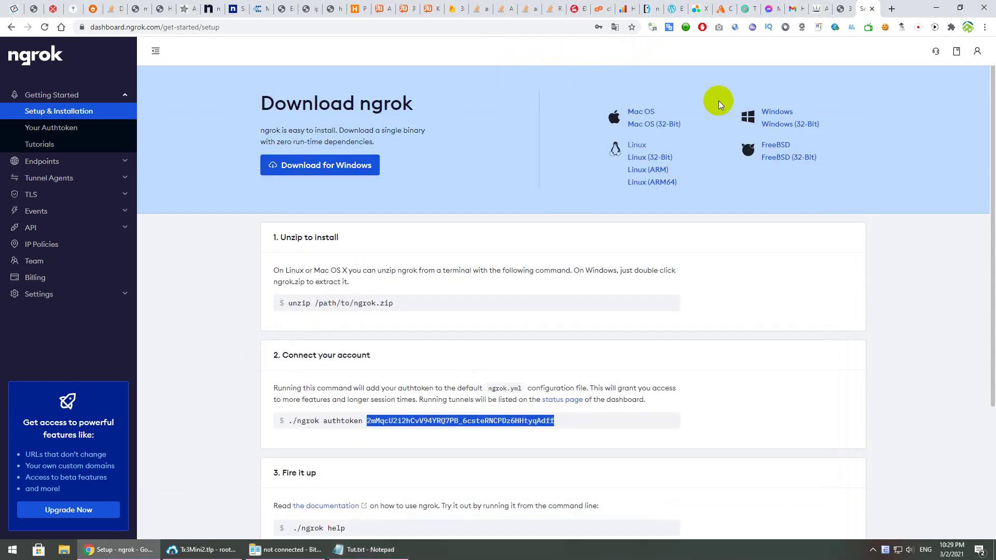
pyautogui.click(840, 9)
pyautogui.moveTo(665, 299); pyautogui.dragTo(591, 303)
pyautogui.hotkey('ctrl', 'v')
pyautogui.click(601, 375)
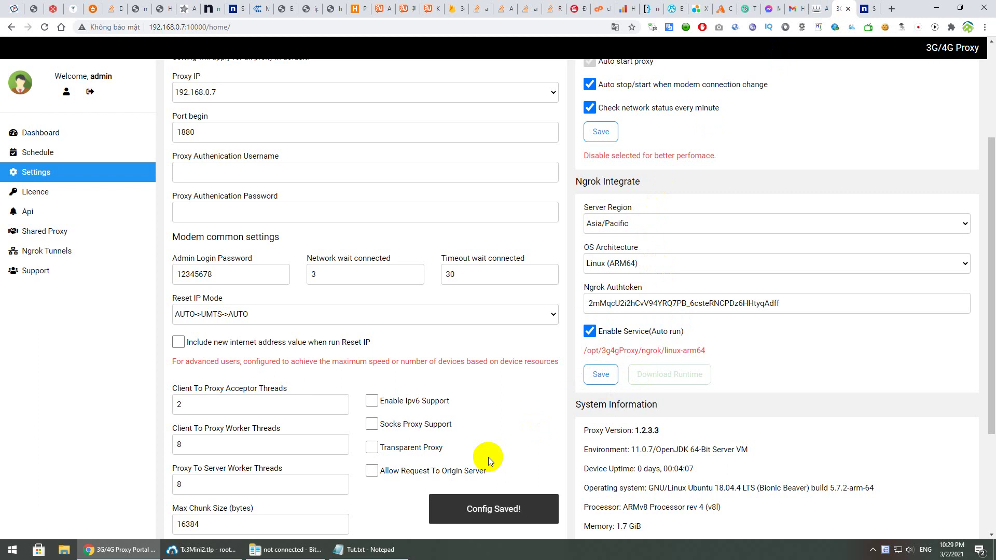
# Save the Ngrok Integrate settings and restart the proxy device from System Action
pyautogui.click(374, 551)
pyautogui.click(382, 556)
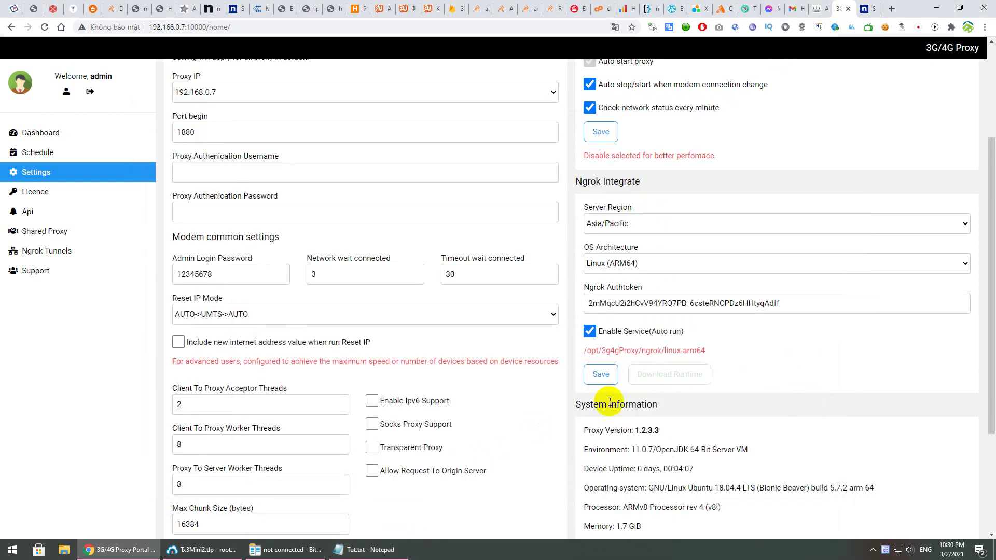
pyautogui.scroll(-3, 624, 383)
pyautogui.click(601, 218)
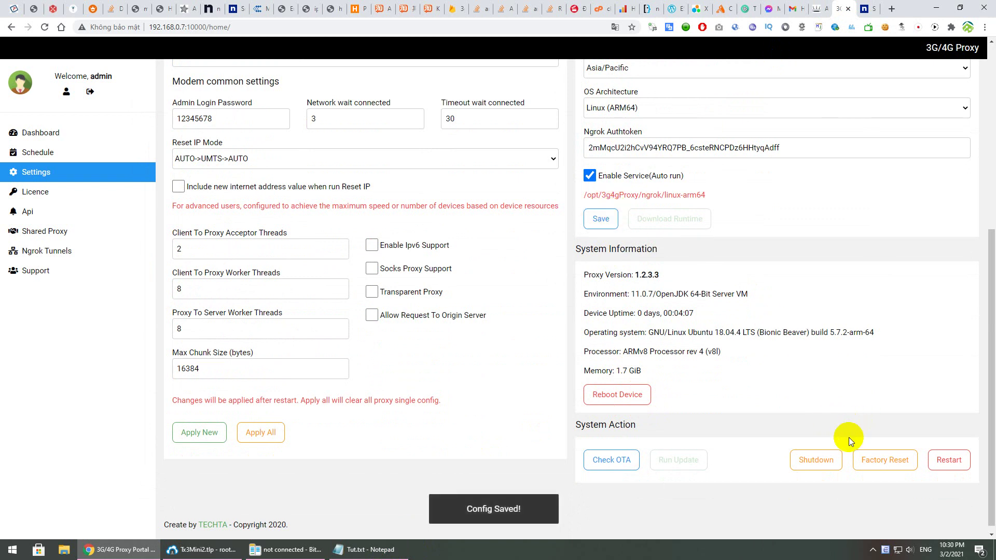
pyautogui.click(945, 452)
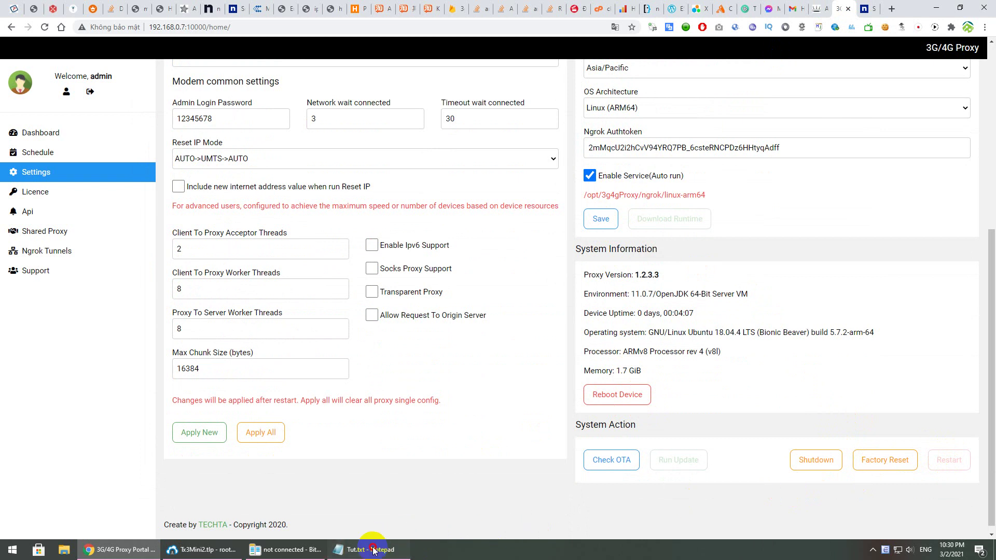
# Add a 'Step5: Add tunnel' line after Step4 in the tutorial notes
pyautogui.click(344, 549)
pyautogui.moveTo(251, 162); pyautogui.dragTo(130, 162)
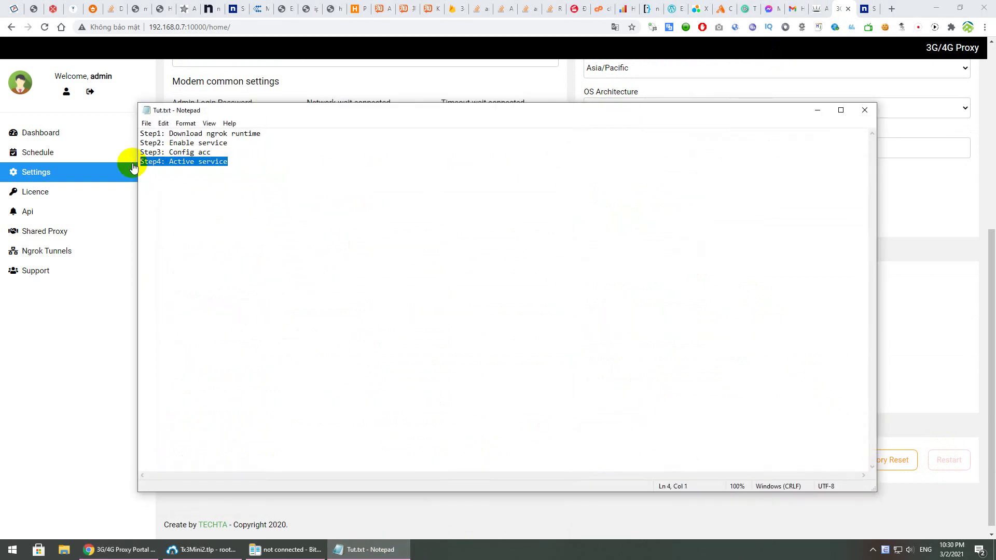
pyautogui.click(284, 171)
pyautogui.write('Step 5')
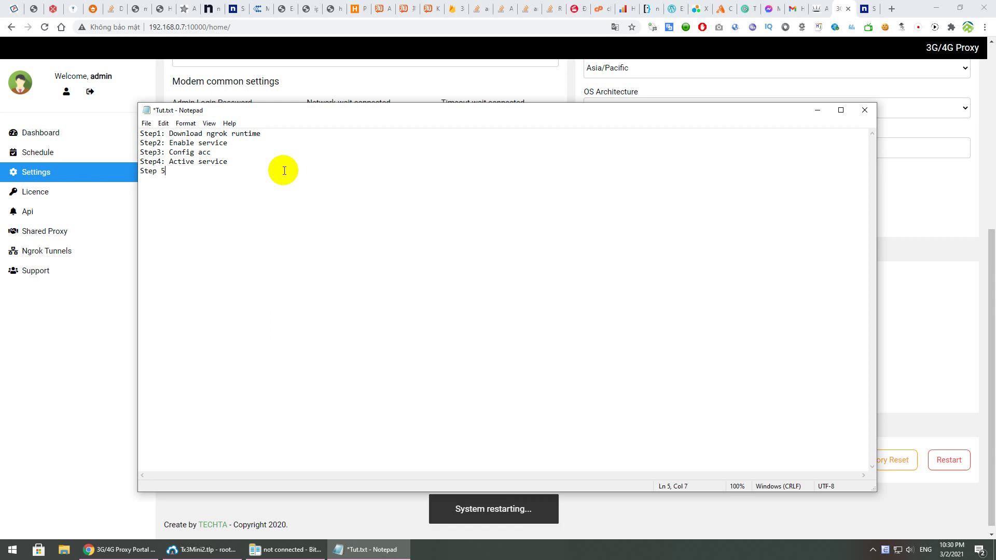
pyautogui.press('BackSpace')
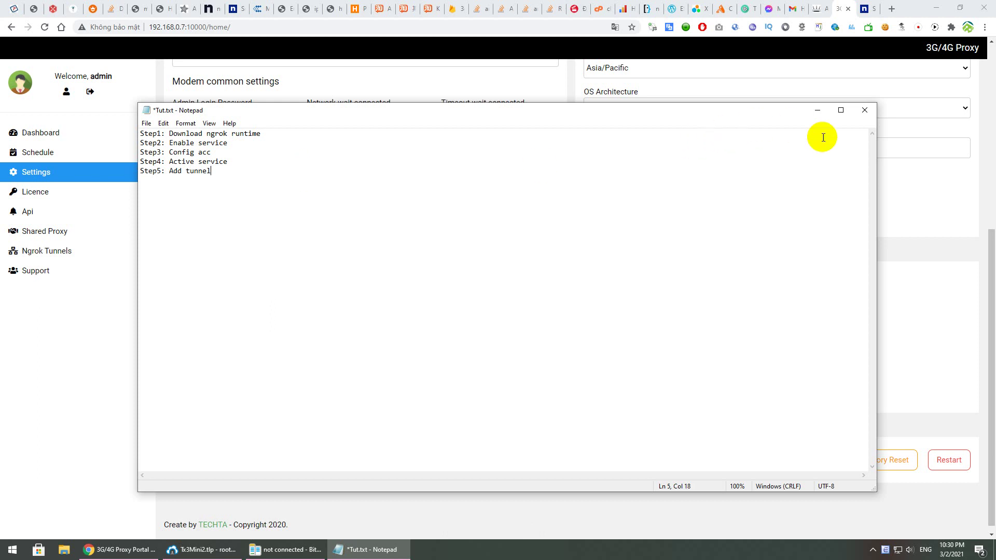
pyautogui.click(891, 170)
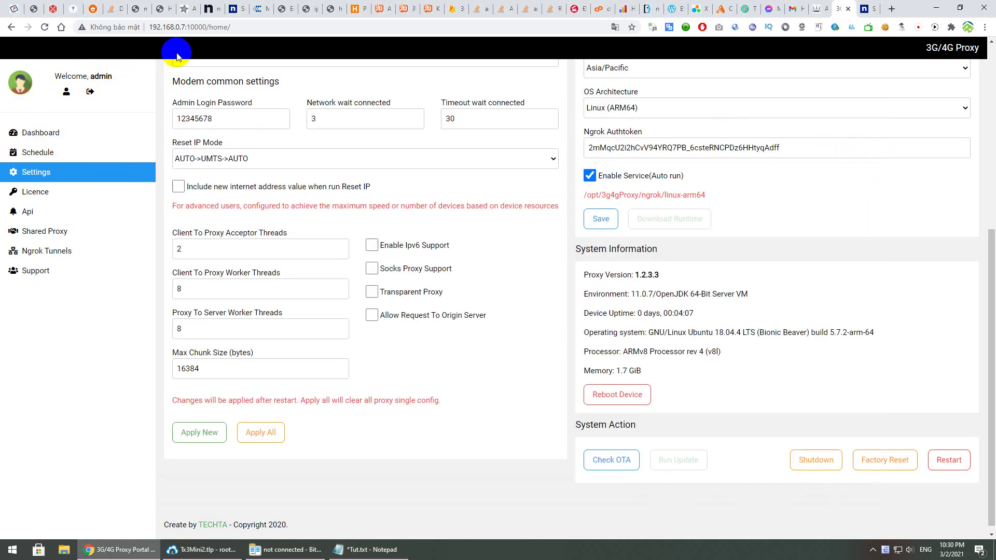
# Keep reloading the portal until it comes back online after the restart
pyautogui.click(50, 30)
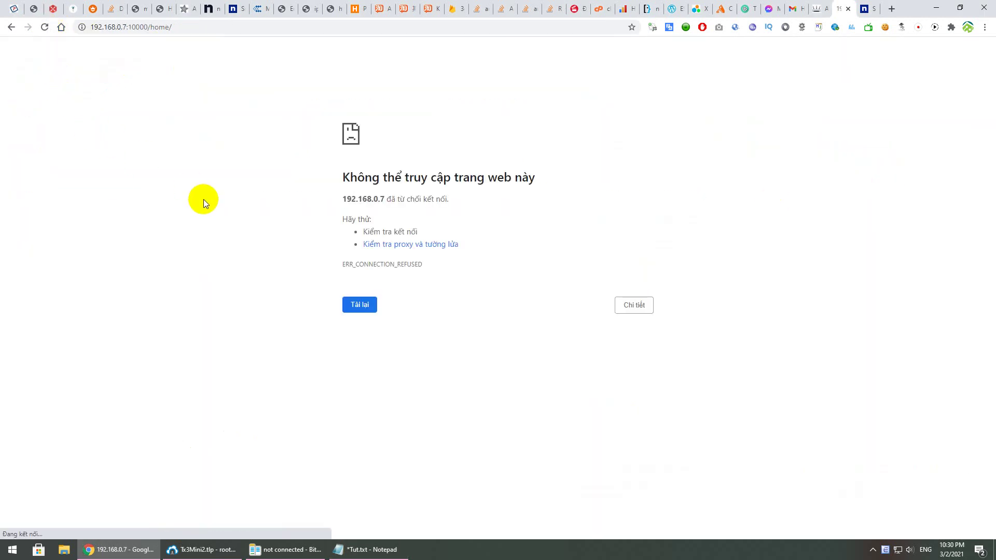
pyautogui.click(42, 27)
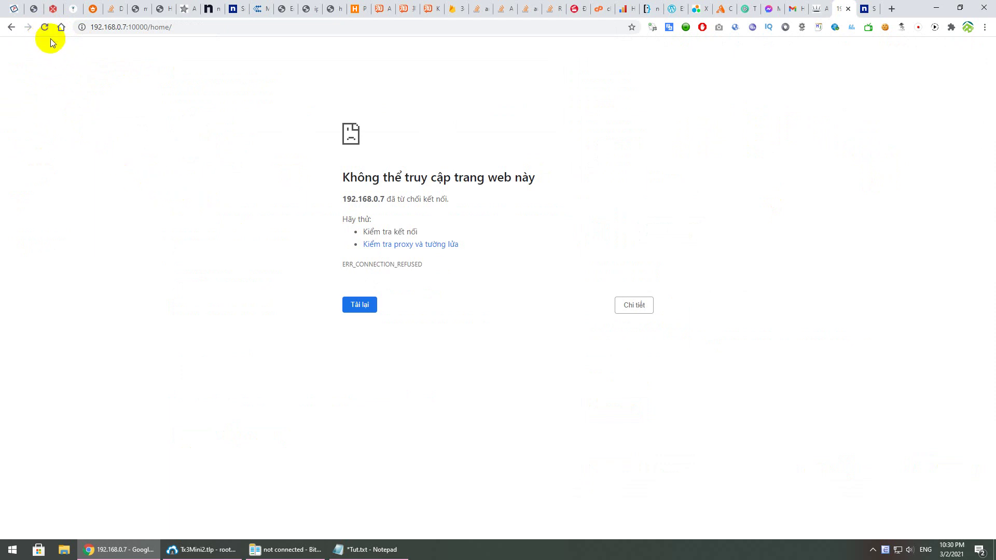
pyautogui.click(45, 30)
pyautogui.click(43, 28)
pyautogui.click(43, 29)
pyautogui.click(43, 27)
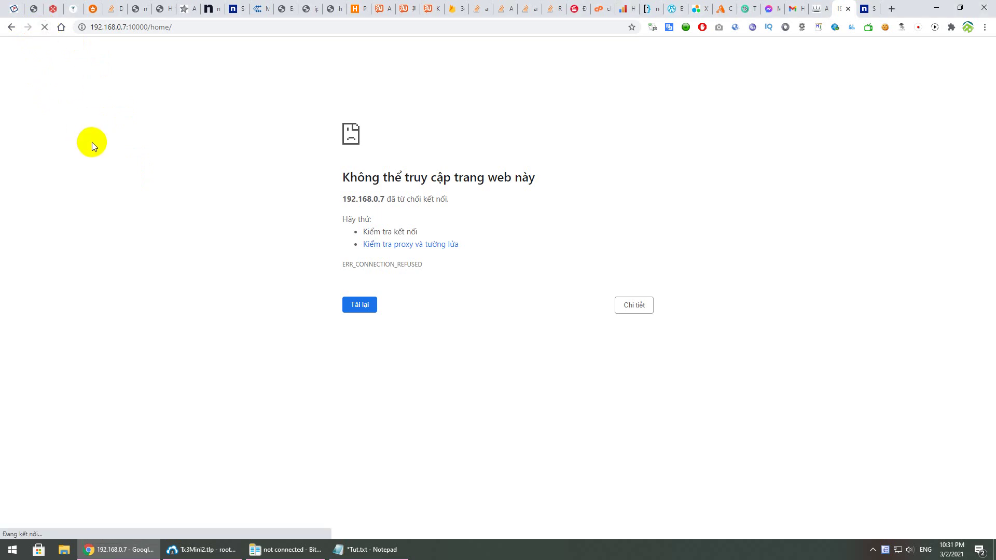
pyautogui.click(43, 31)
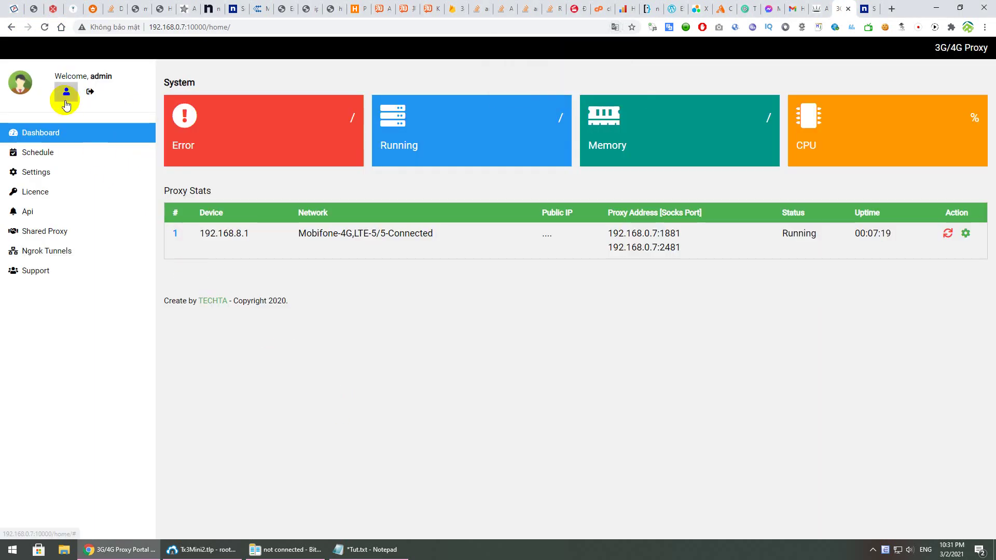
pyautogui.click(44, 27)
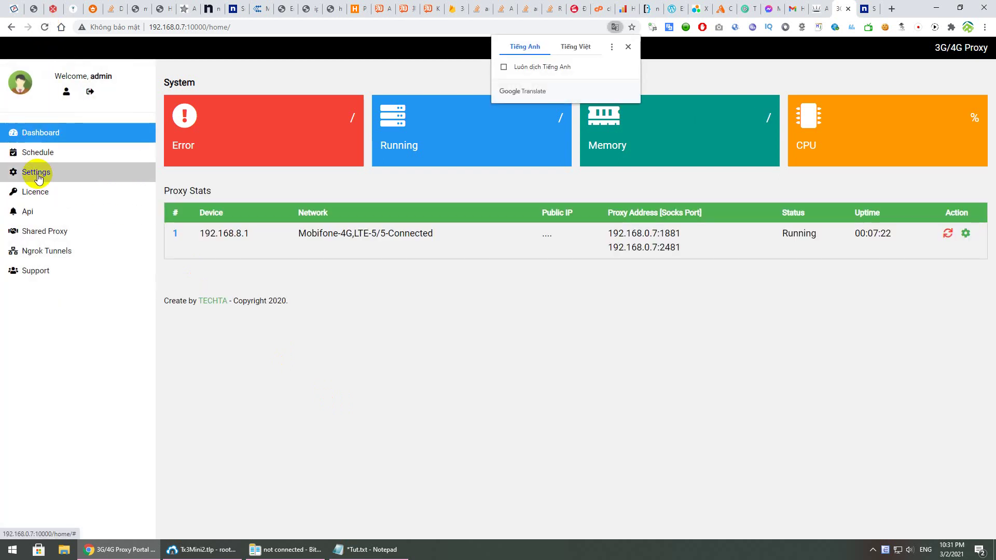
# Go to Settings > Ngrok Tunnels to see the empty tunnel list
pyautogui.click(33, 172)
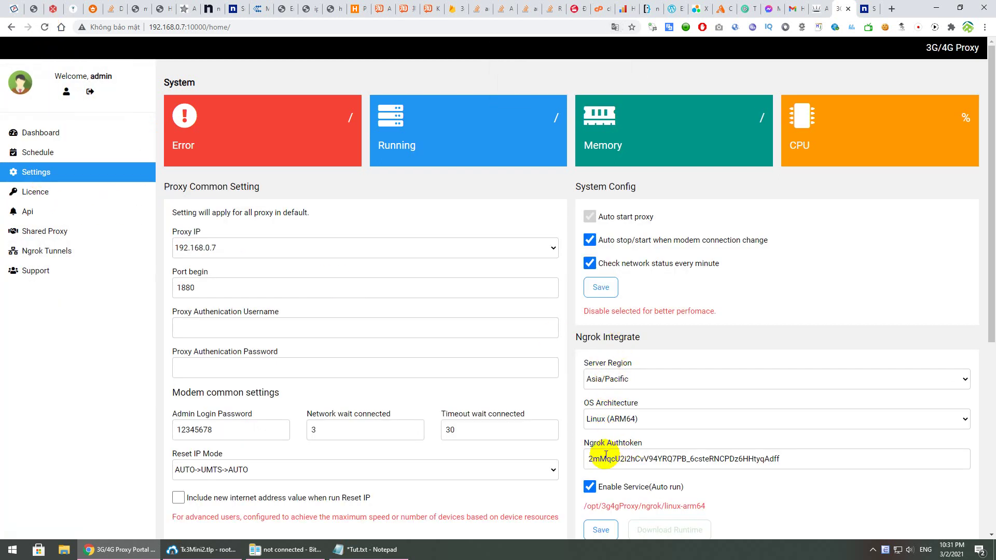
pyautogui.scroll(-1, 615, 376)
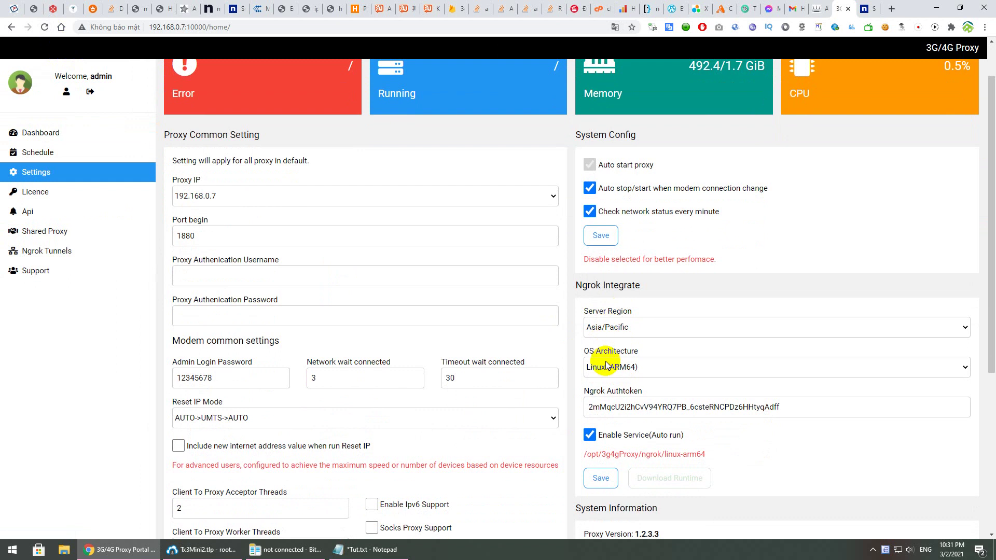
pyautogui.click(46, 254)
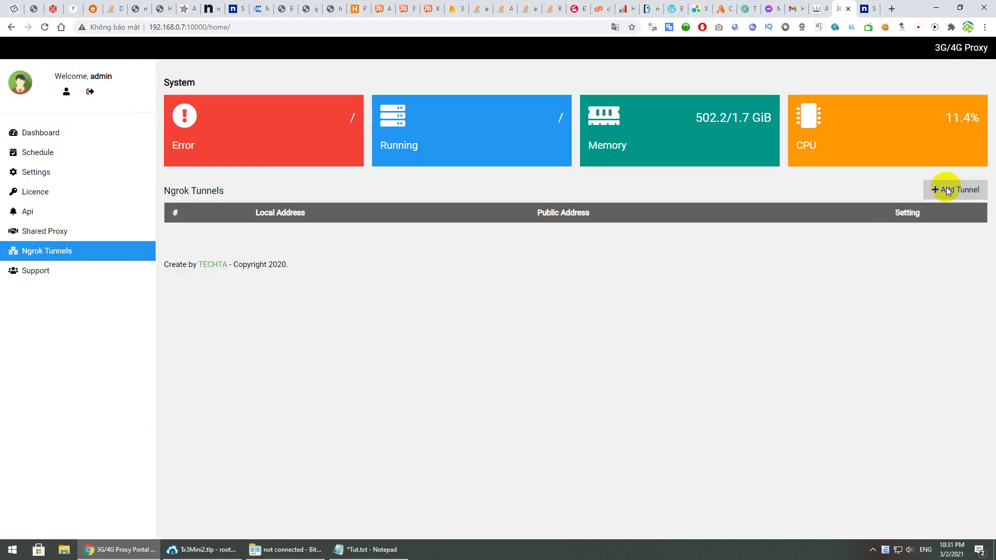
# Start a new tunnel with local address 127.0.0.1:10000, matching the portal's port
pyautogui.click(945, 189)
pyautogui.click(446, 147)
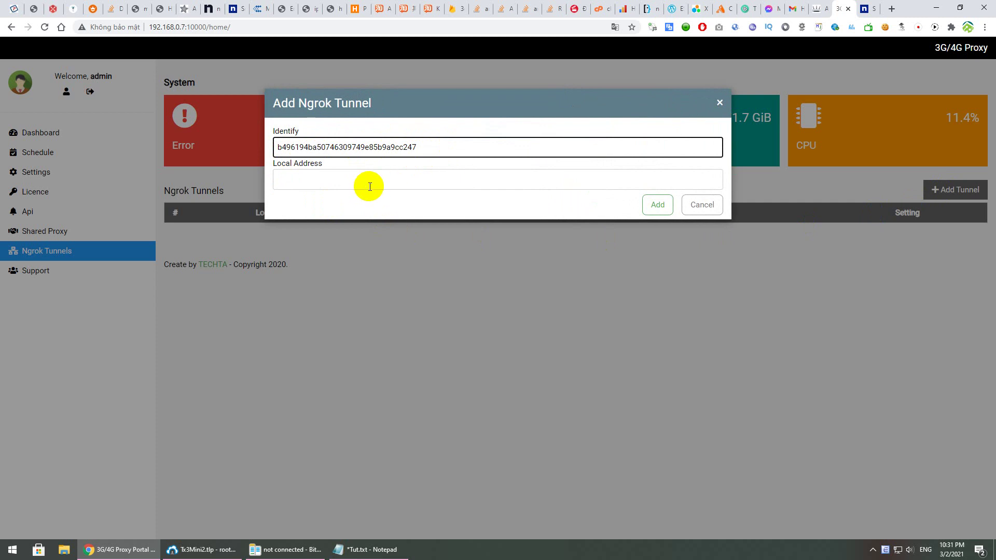
pyautogui.click(372, 185)
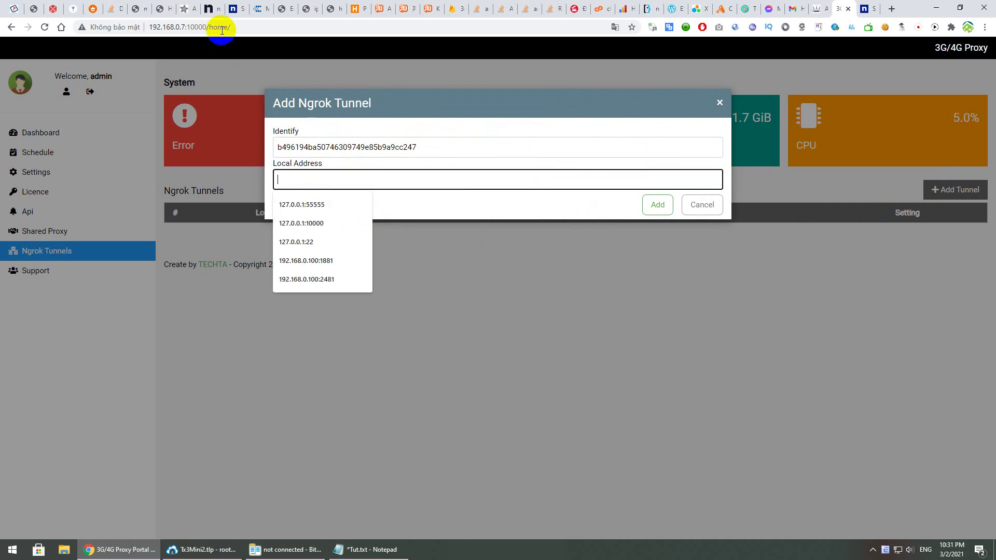
pyautogui.click(193, 29)
pyautogui.click(429, 178)
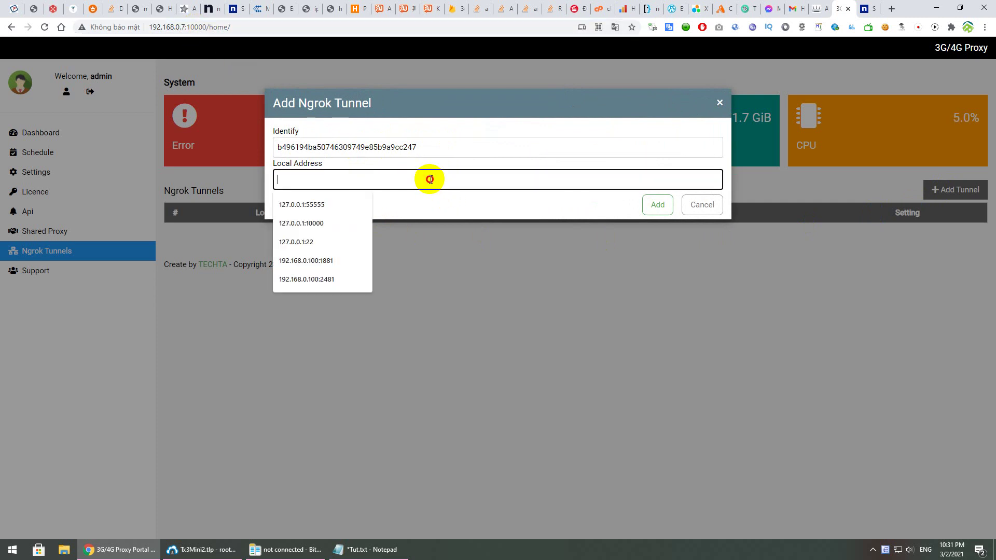
pyautogui.click(306, 223)
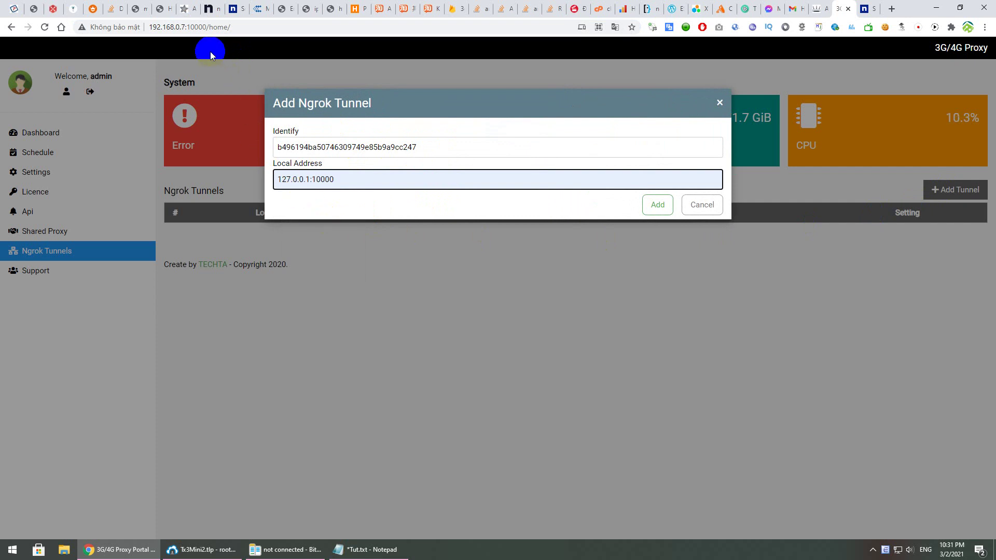
pyautogui.moveTo(189, 30); pyautogui.dragTo(203, 27)
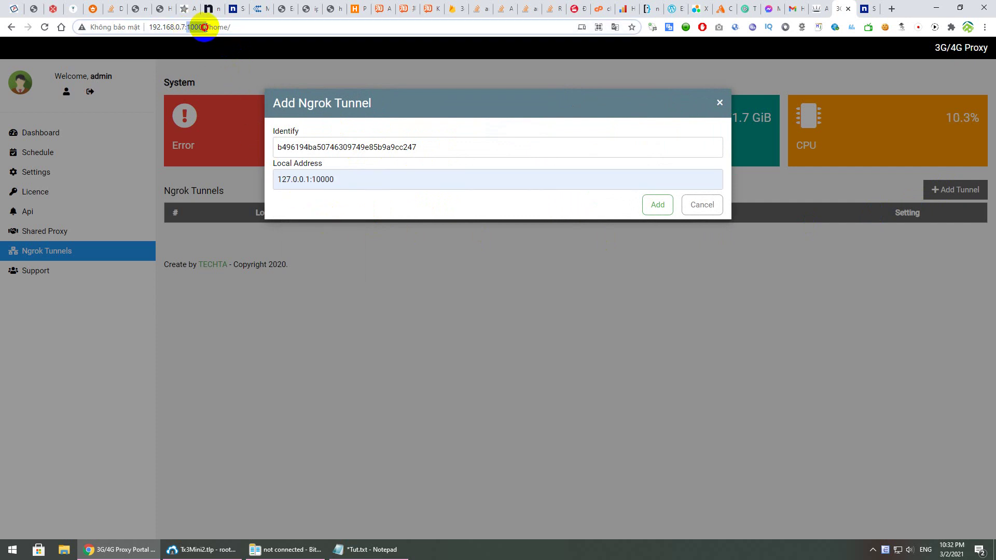
pyautogui.moveTo(312, 179); pyautogui.dragTo(349, 178)
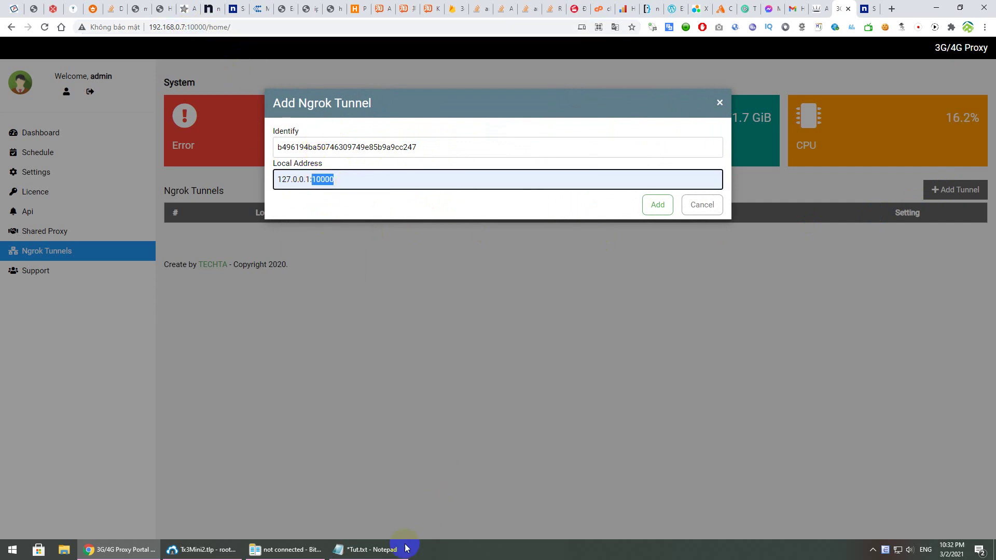
# Add the tunnel and select its public address tcp://0.tcp.ap.ngrok.io:12545
pyautogui.click(406, 549)
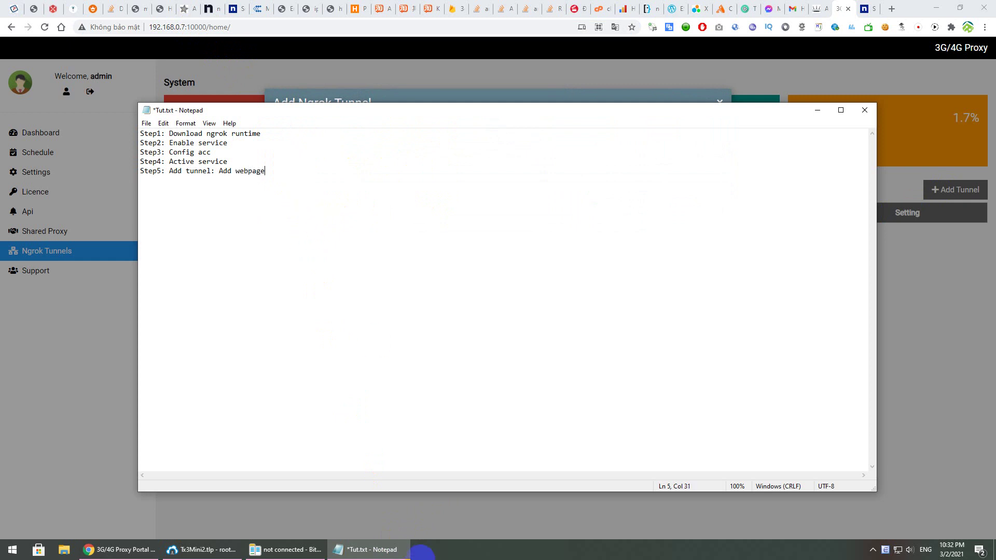
pyautogui.click(384, 550)
pyautogui.click(659, 205)
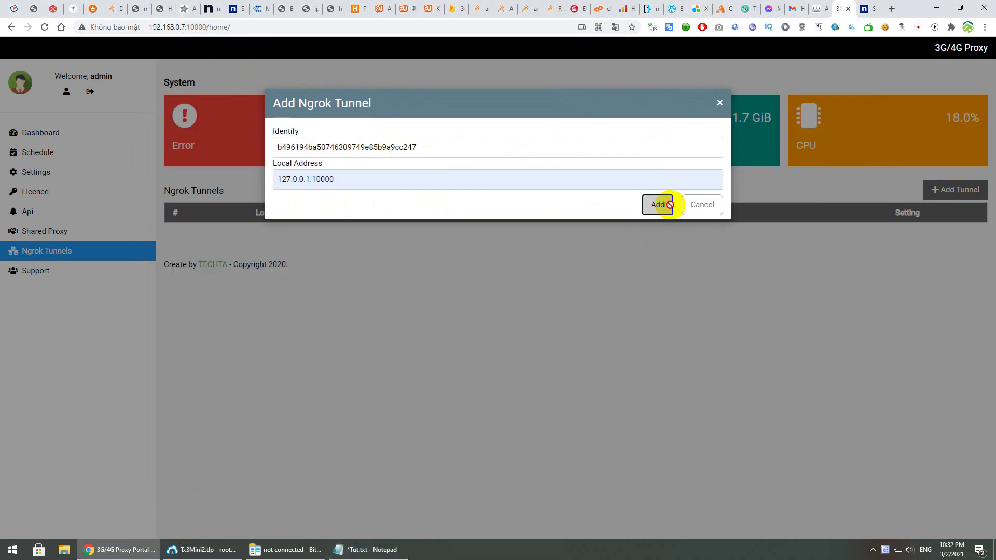
pyautogui.moveTo(591, 232); pyautogui.dragTo(496, 233)
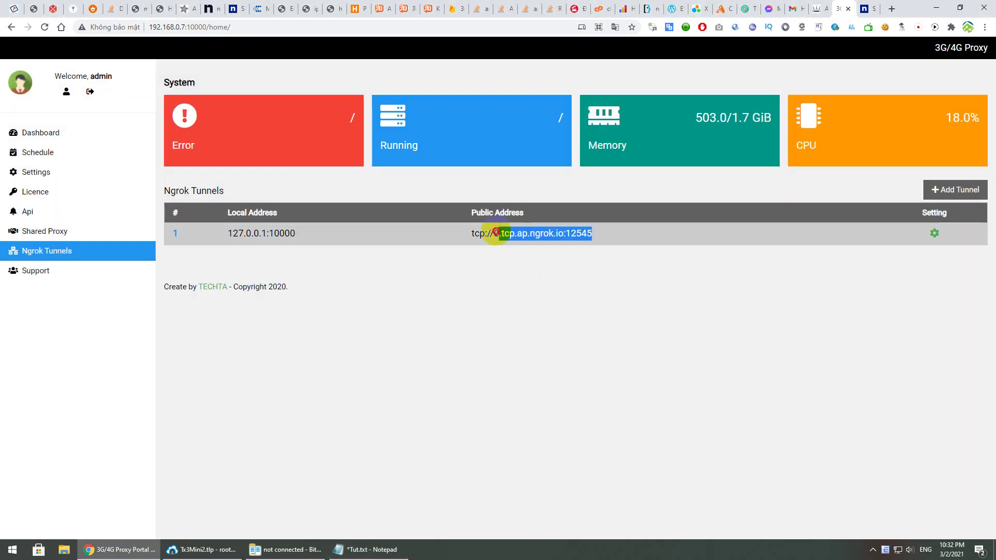
# Open 0.tcp.ap.ngrok.io:12545 in a new tab and log in as admin with the account password
pyautogui.click(892, 9)
pyautogui.write('0.tcp.ap.ngrok.io:12545')
pyautogui.press('Return')
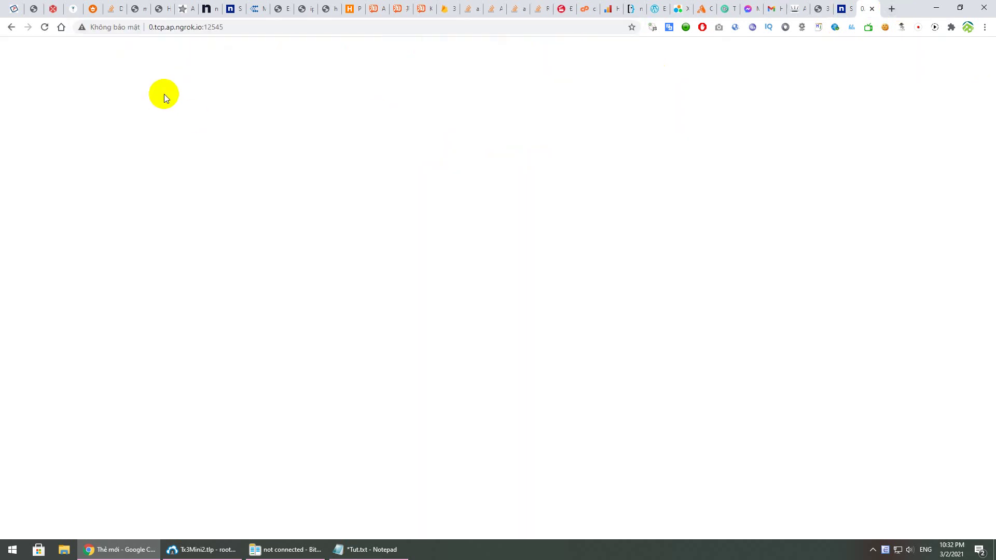
pyautogui.click(449, 272)
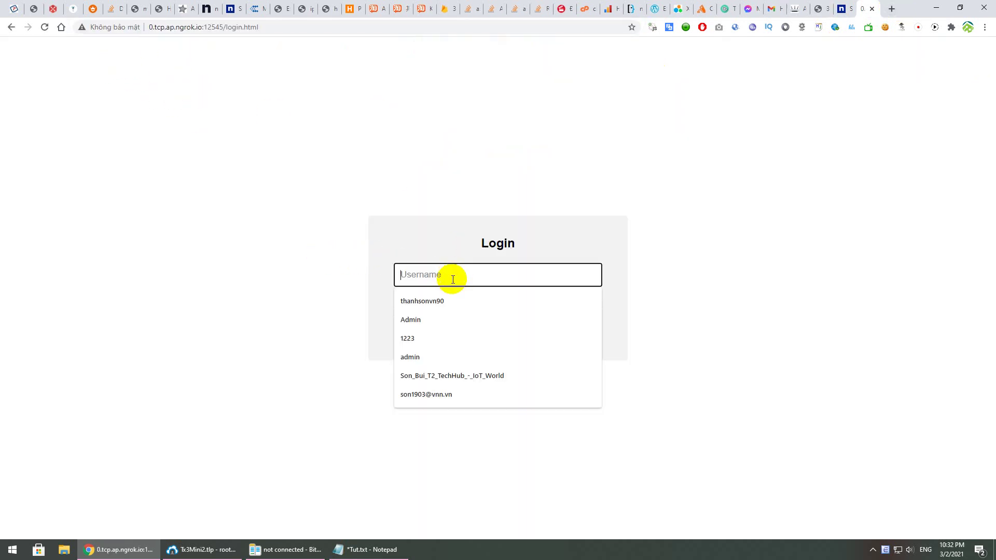
pyautogui.write('admin')
pyautogui.press('Tab')
pyautogui.write('123')
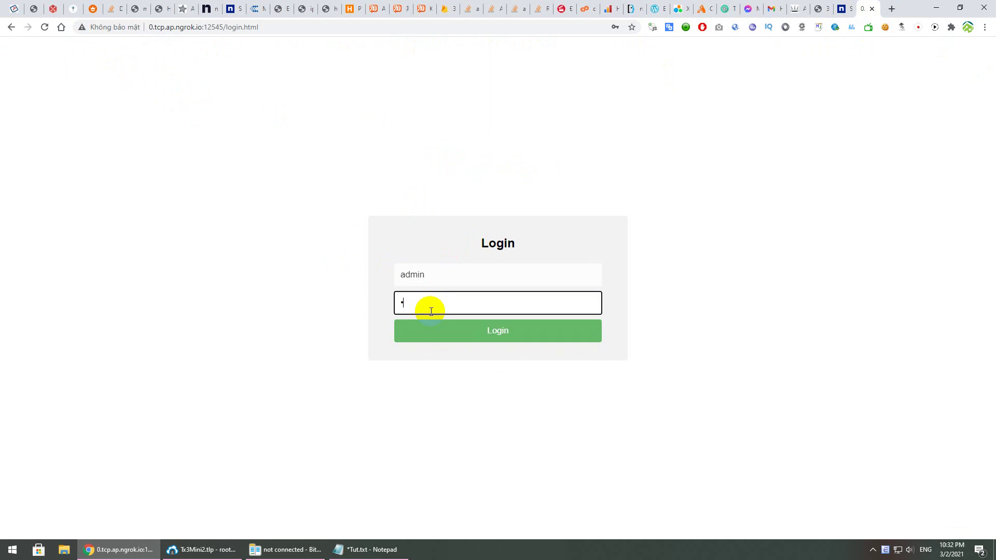
pyautogui.press('Return')
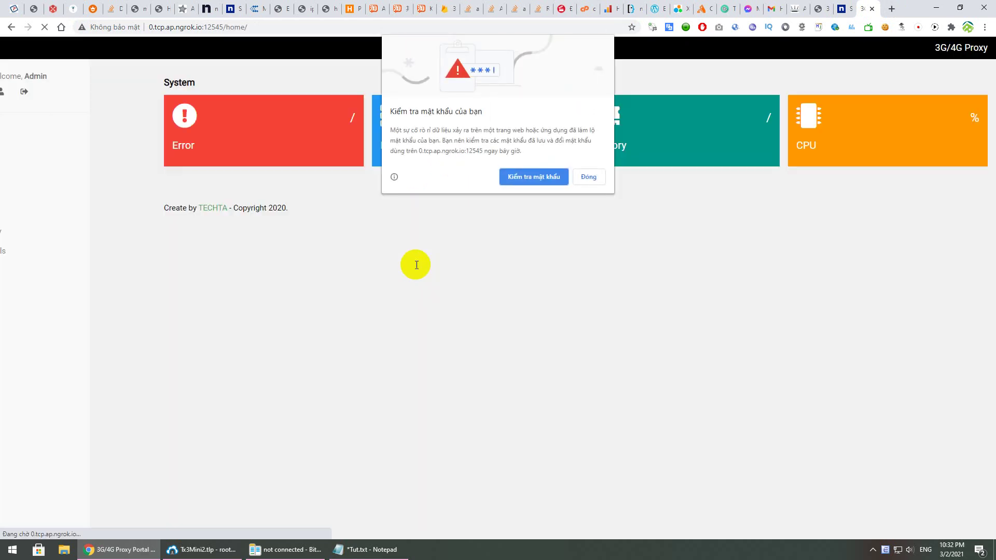
pyautogui.click(589, 177)
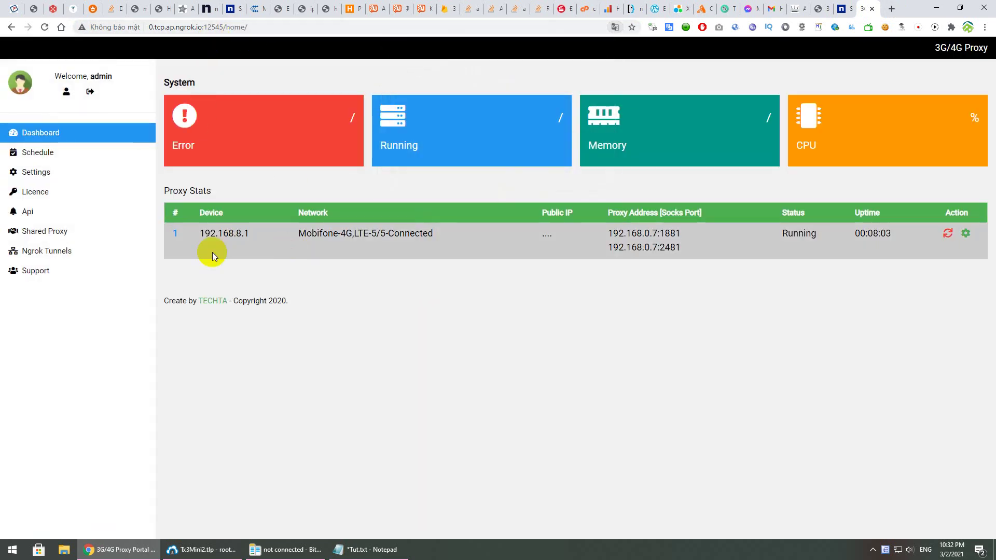
# Back in the local portal, copy the proxy address 192.168.0.7:1881 from the Dashboard
pyautogui.click(818, 8)
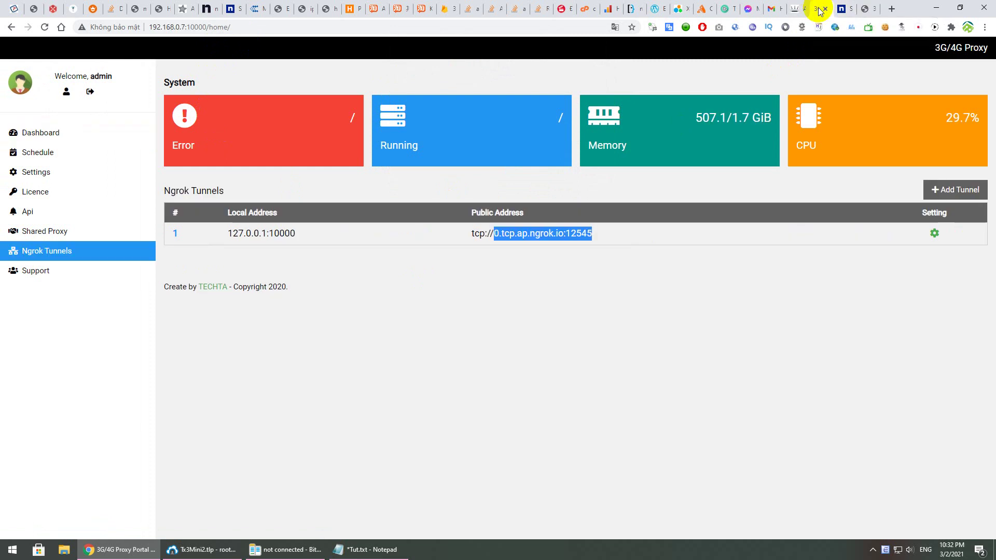
pyautogui.click(335, 375)
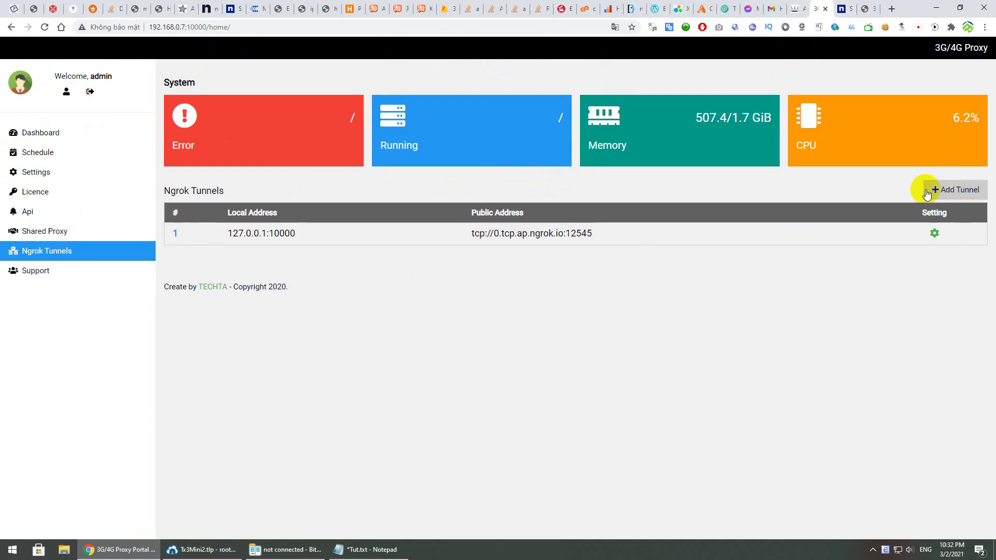
pyautogui.click(381, 550)
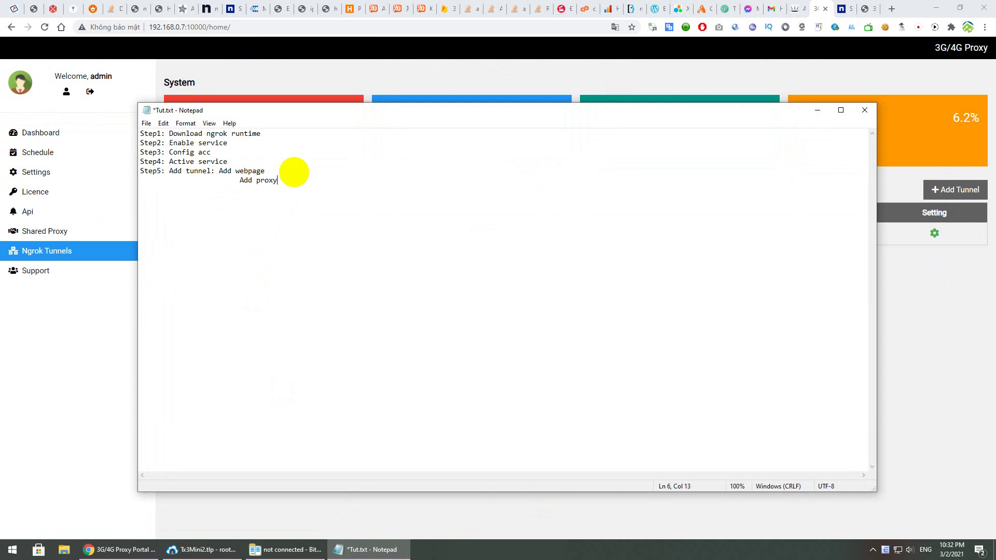
pyautogui.click(906, 294)
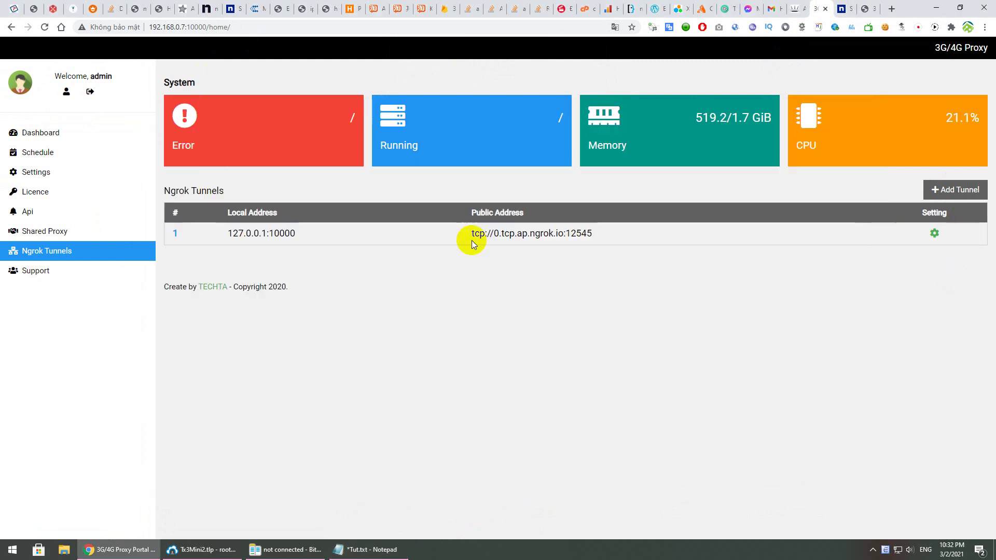
pyautogui.click(72, 133)
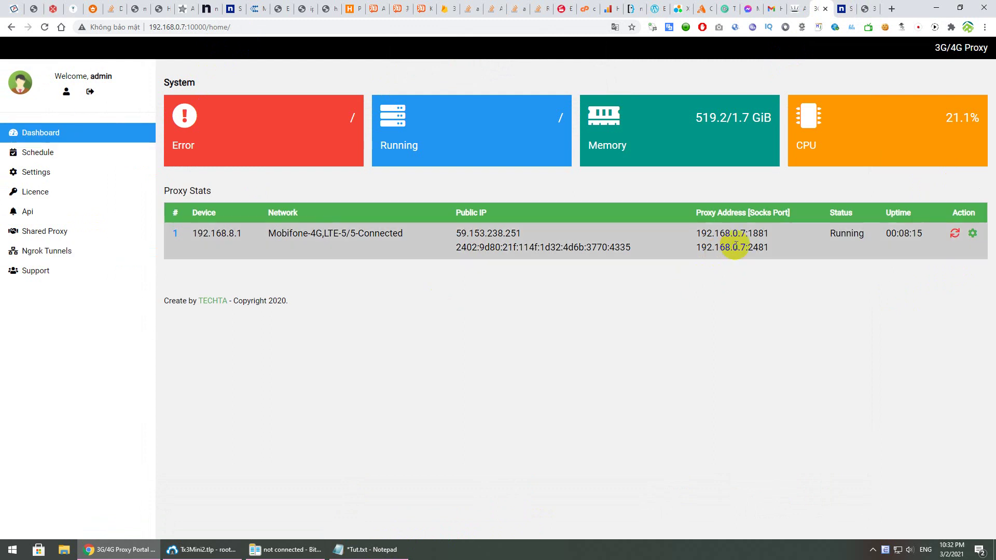
pyautogui.moveTo(768, 236); pyautogui.dragTo(693, 236)
pyautogui.hotkey('ctrl', 'c')
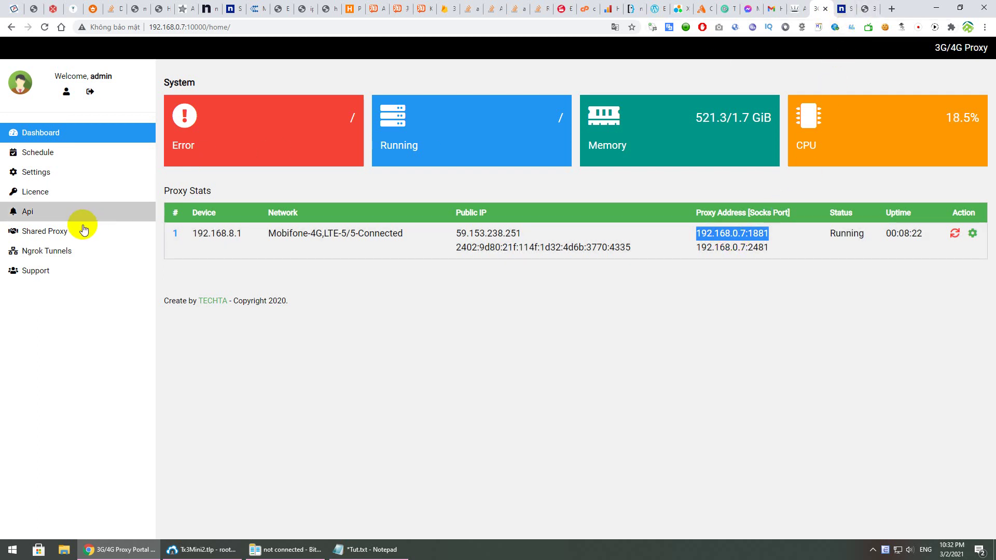
# Add an ngrok tunnel with local address 192.168.0.7:1881
pyautogui.click(55, 250)
pyautogui.click(955, 190)
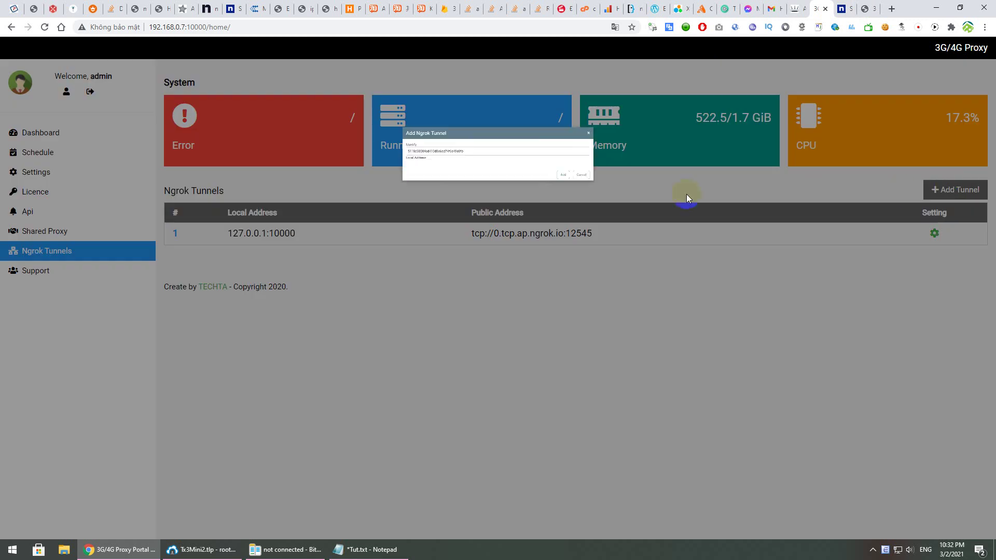
pyautogui.click(363, 177)
pyautogui.hotkey('ctrl', 'v')
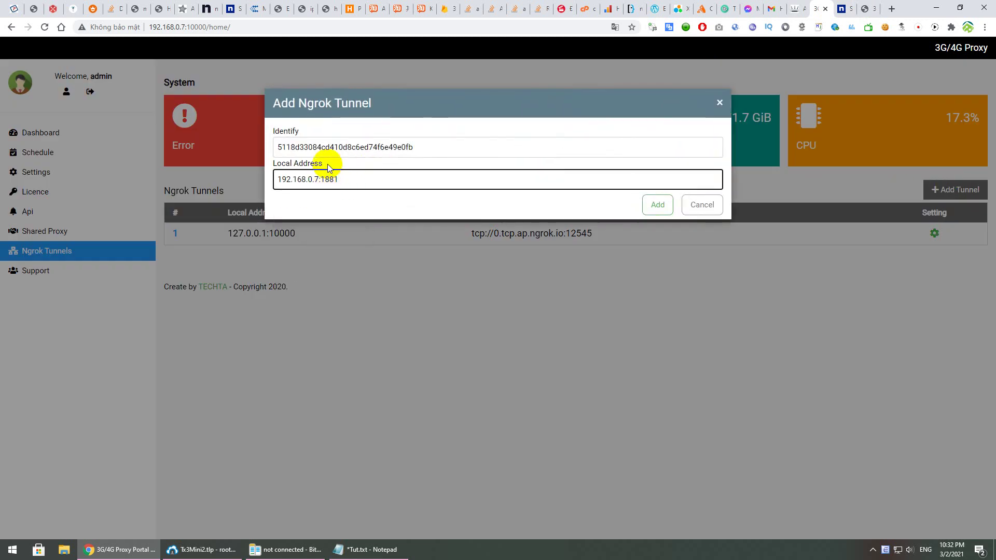
pyautogui.click(665, 208)
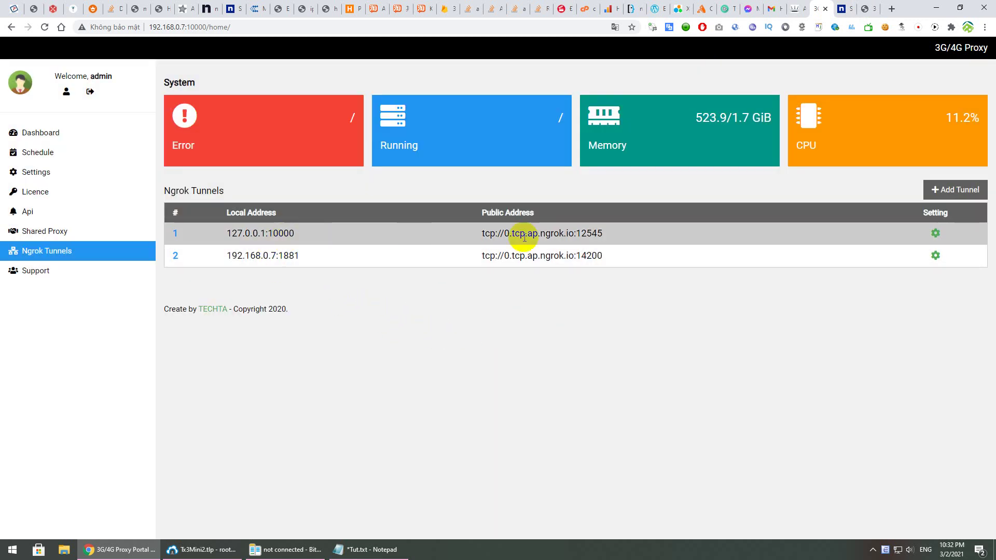
pyautogui.click(460, 362)
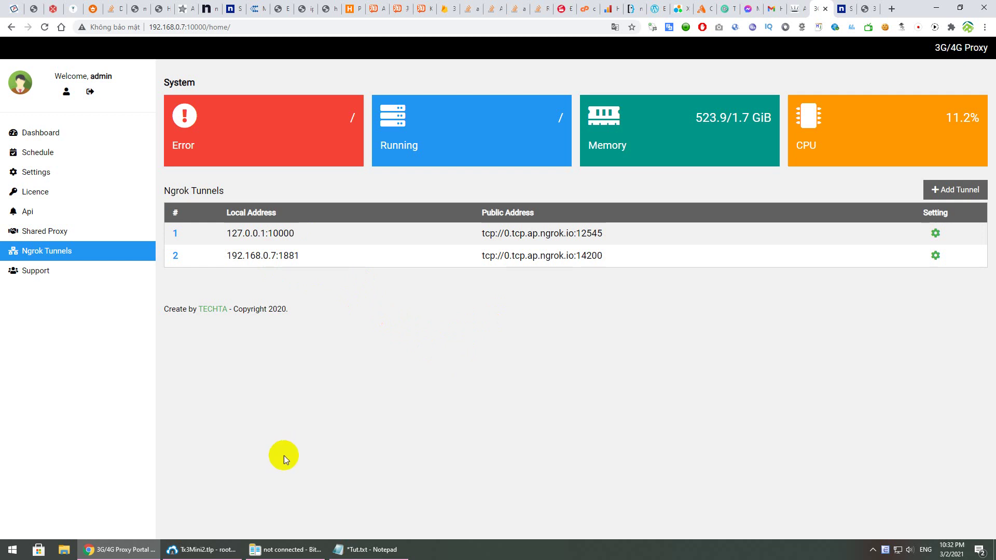
# Launch Firefox and open Options > Network Settings, then select port 1881 in the portal
pyautogui.click(7, 553)
pyautogui.write('fire')
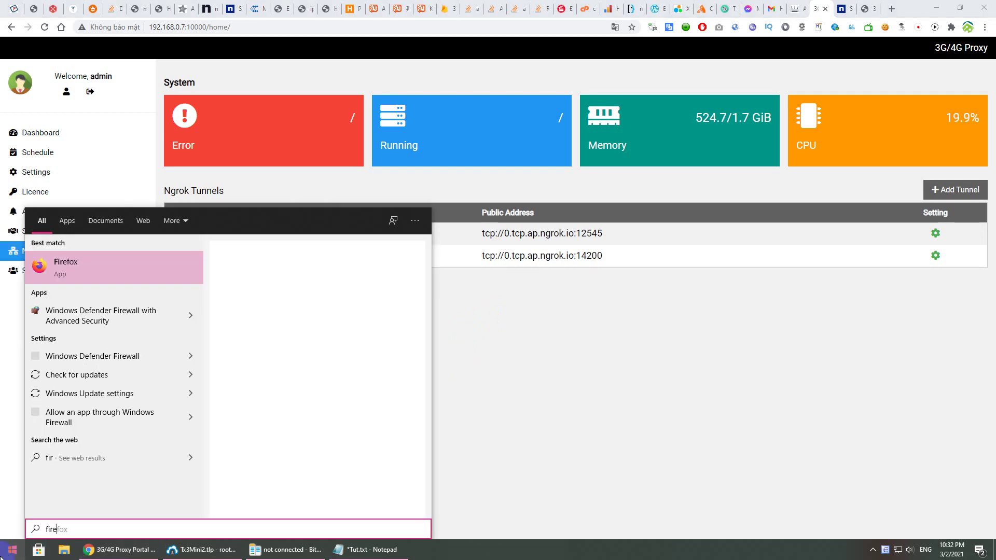
pyautogui.press('Return')
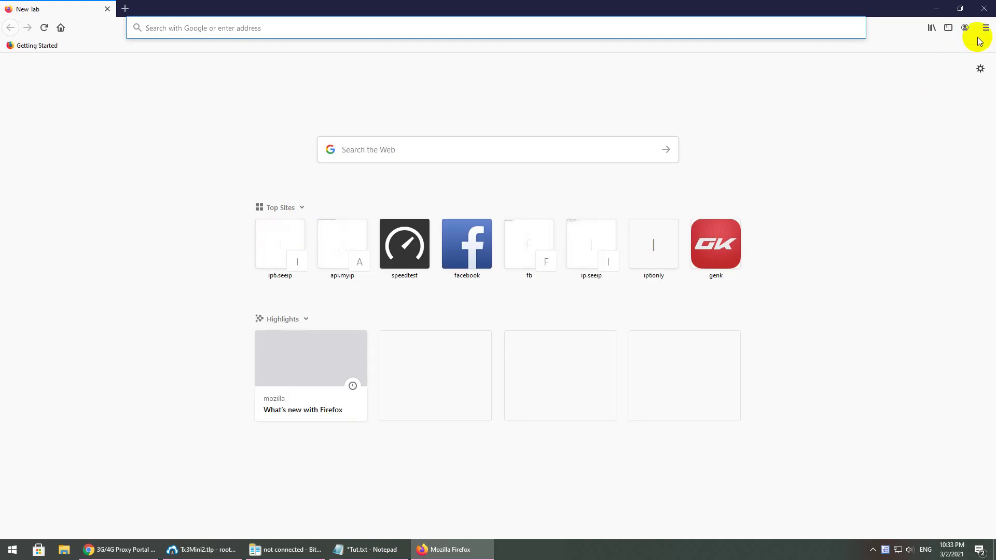
pyautogui.click(986, 27)
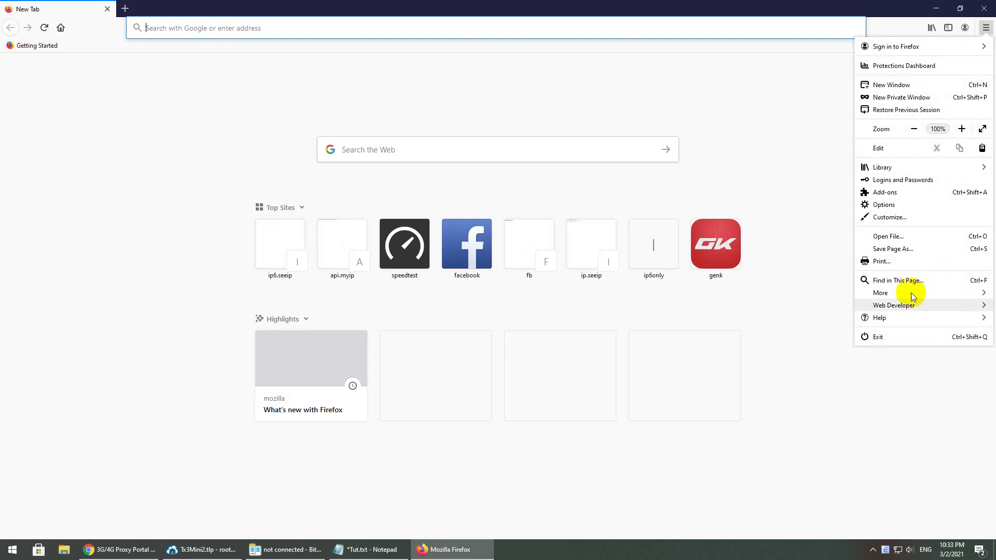
pyautogui.click(901, 204)
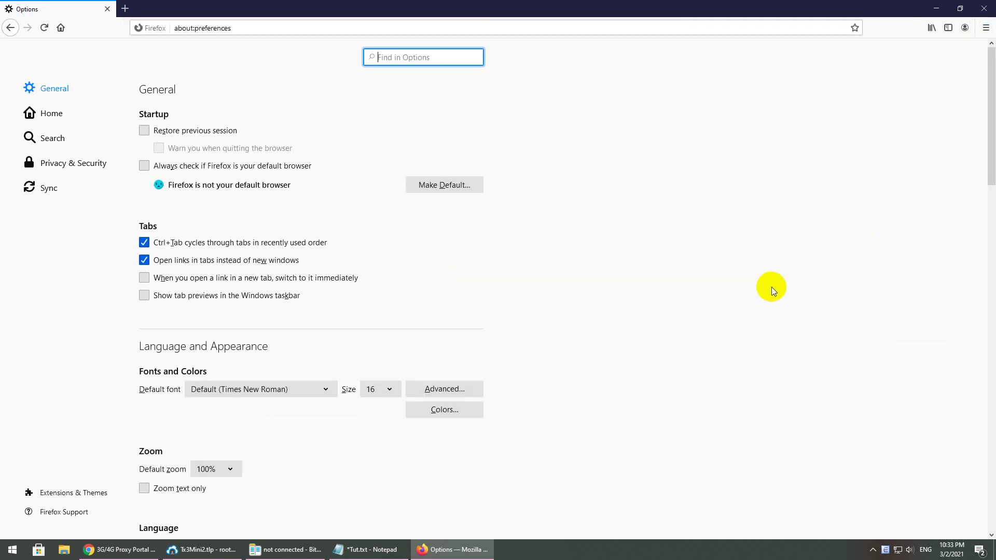
pyautogui.scroll(-20, 334, 327)
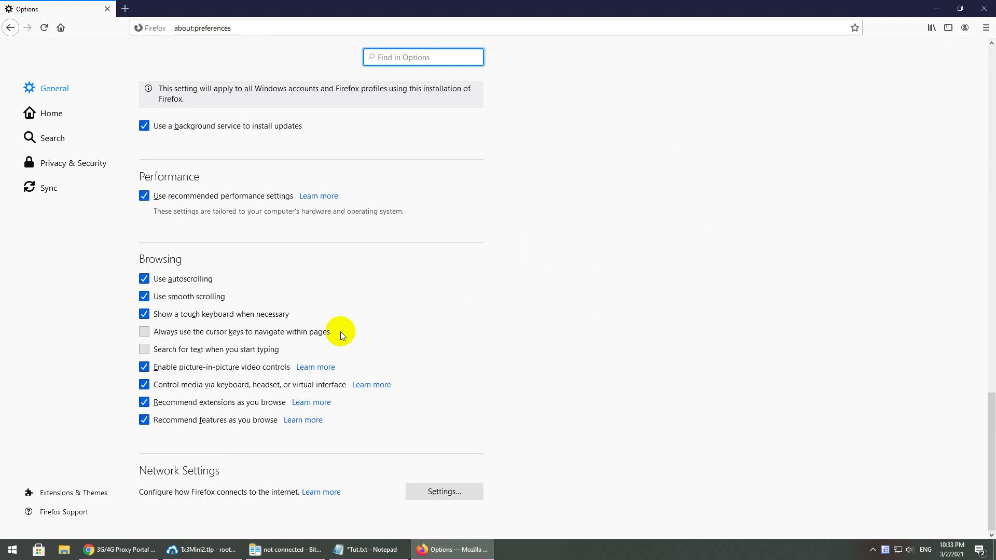
pyautogui.click(436, 490)
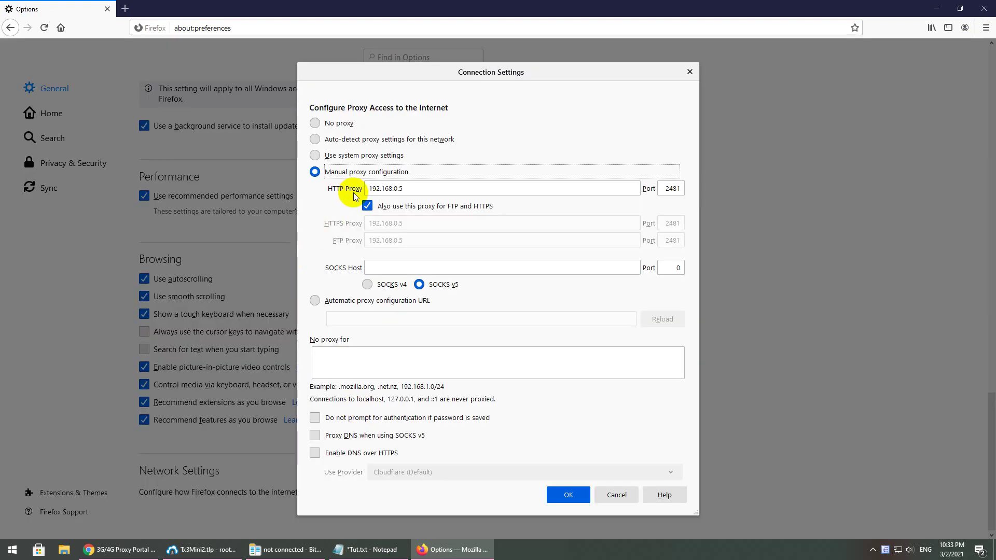
pyautogui.click(120, 550)
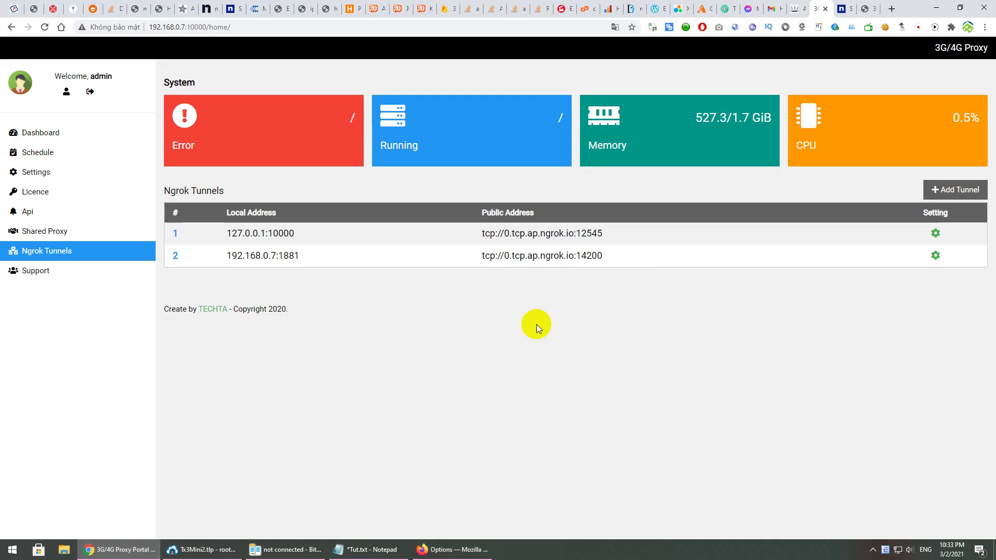
pyautogui.moveTo(279, 255); pyautogui.dragTo(334, 254)
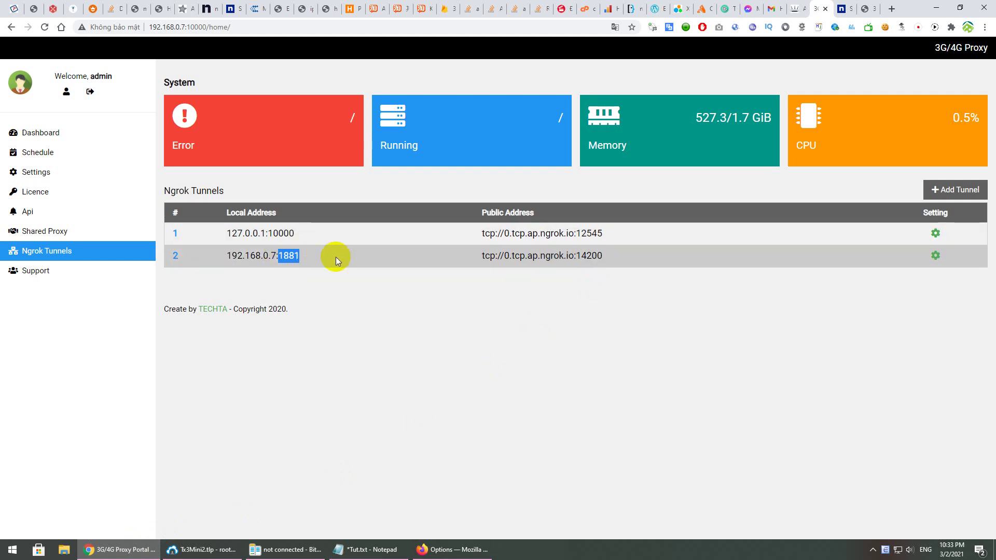
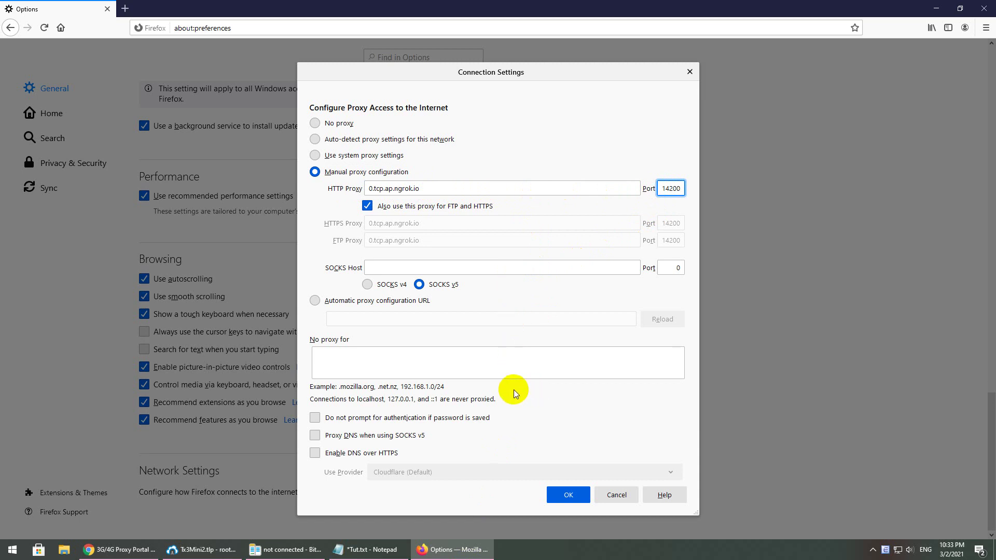
pyautogui.click(569, 496)
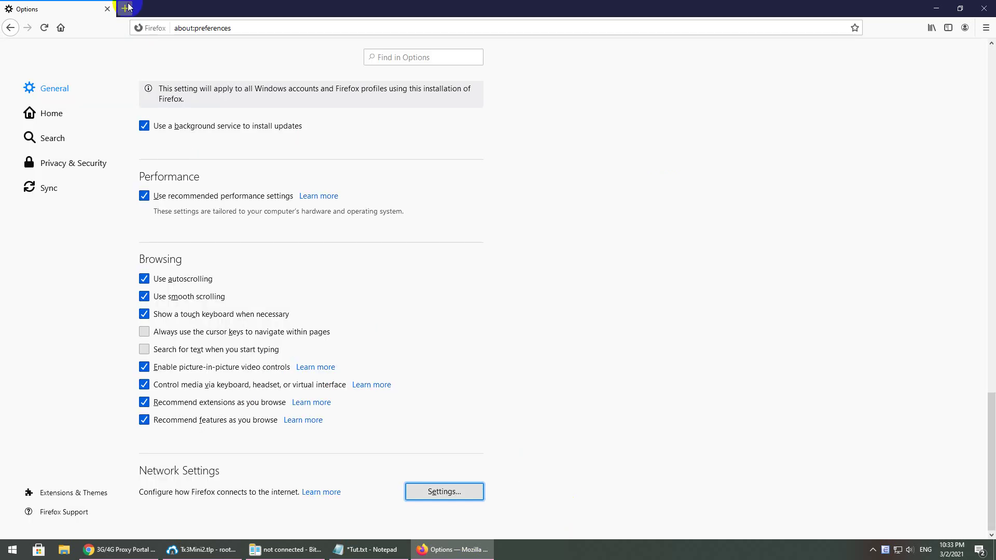
pyautogui.click(126, 9)
pyautogui.write('api')
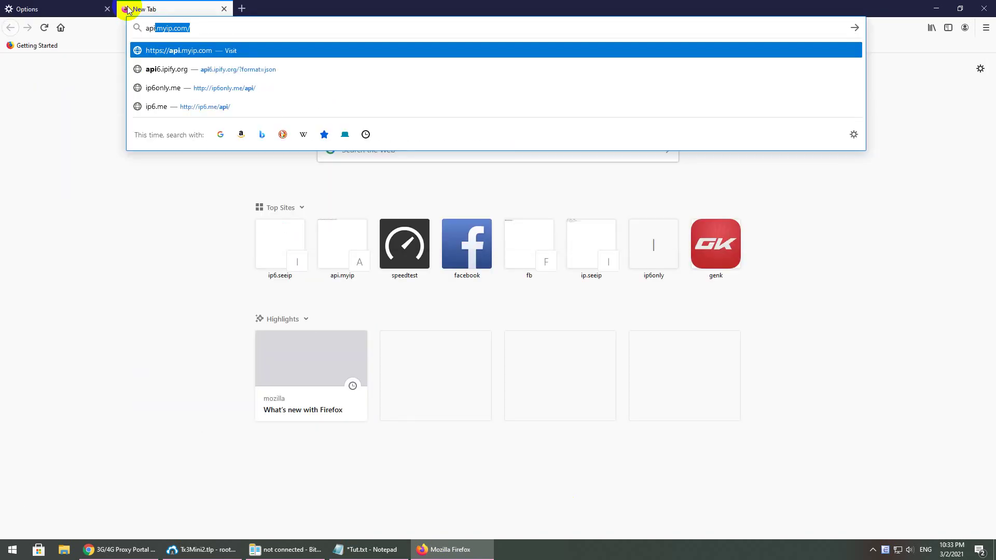
pyautogui.press('Return')
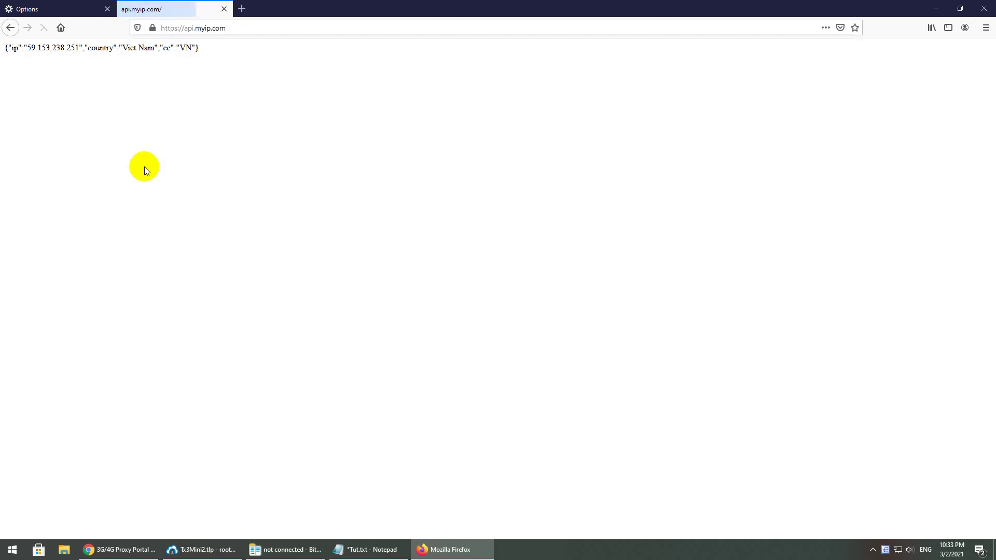
pyautogui.moveTo(30, 46); pyautogui.dragTo(78, 46)
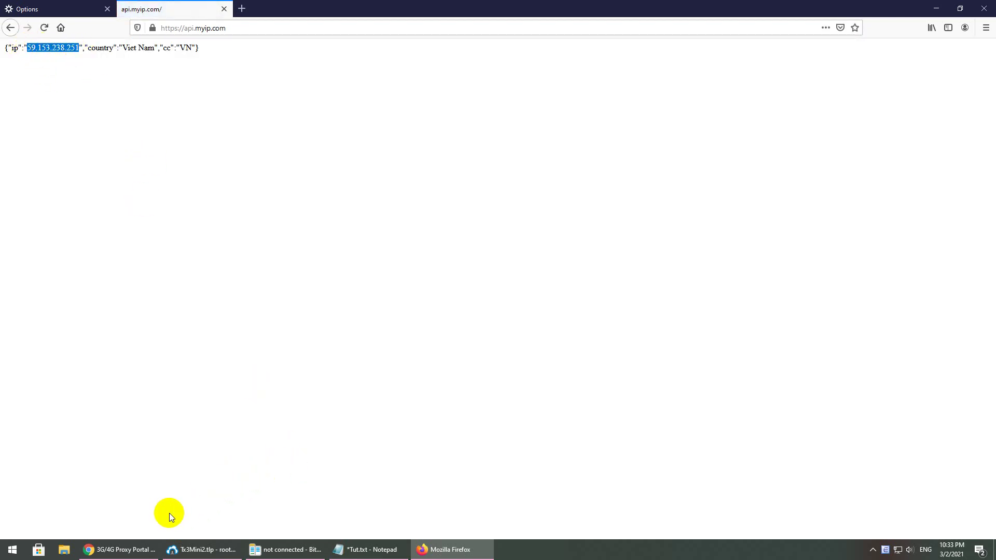
# Copy the proxy's public IP 59.153.238.251 from the portal's Dashboard
pyautogui.click(137, 549)
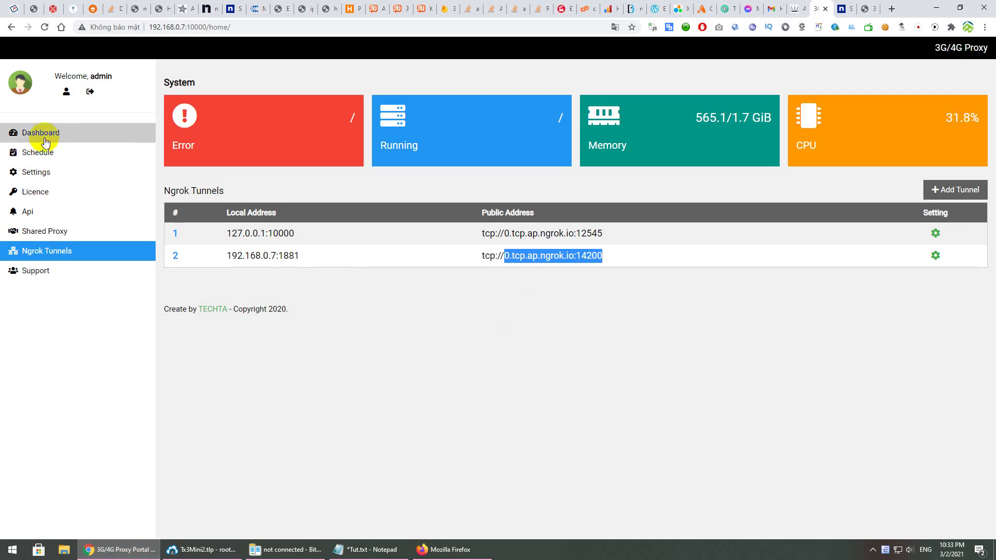
pyautogui.click(36, 132)
pyautogui.moveTo(542, 235); pyautogui.dragTo(460, 233)
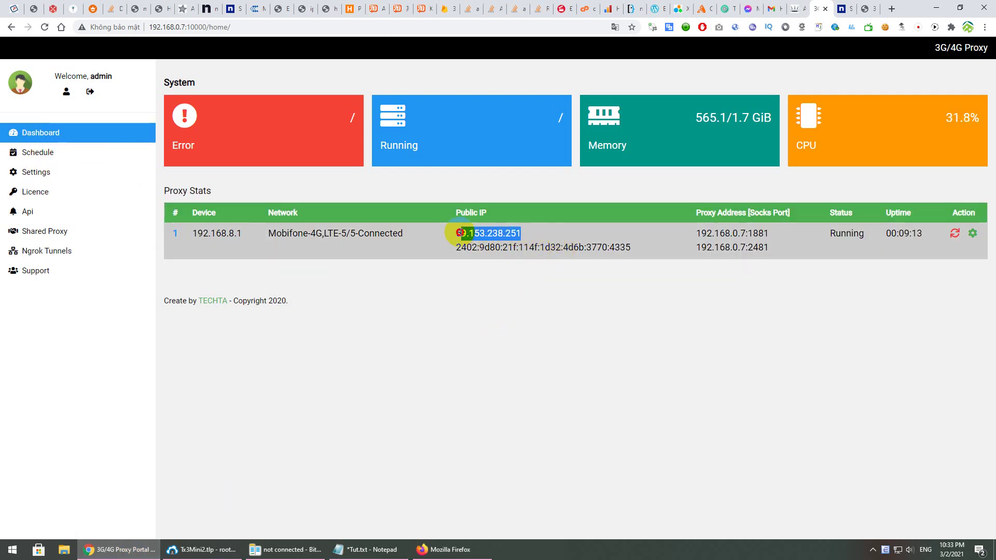
pyautogui.hotkey('ctrl', 'c')
# Find that IP on the api.myip.com page to confirm it matches, then return to Firefox Options
pyautogui.hotkey('alt', 'Tab')
pyautogui.click(485, 332)
pyautogui.hotkey('ctrl', 'f')
pyautogui.hotkey('ctrl', 'v')
pyautogui.click(58, 8)
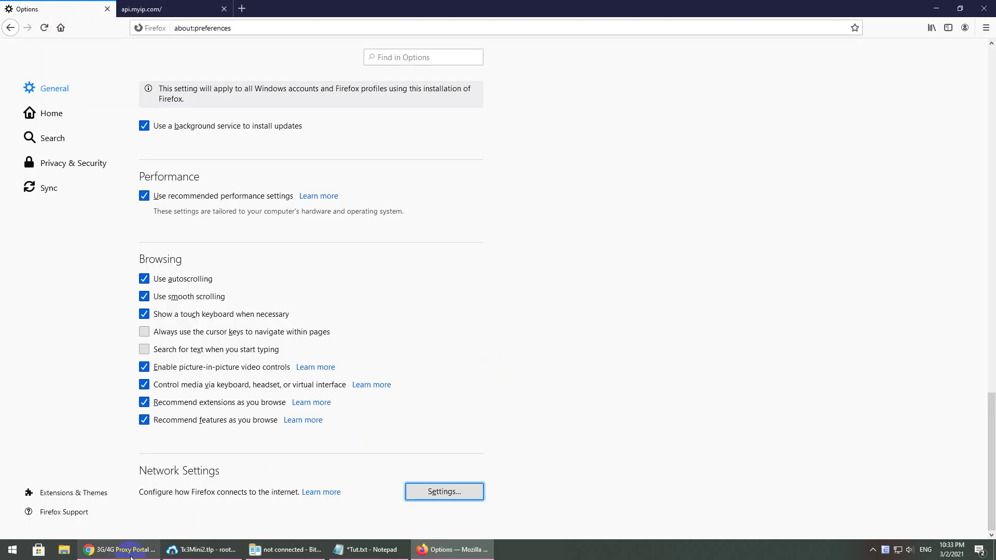
# Review the Tut.txt note about re-adding the ngrok address, then bring the portal dashboard back
pyautogui.click(374, 550)
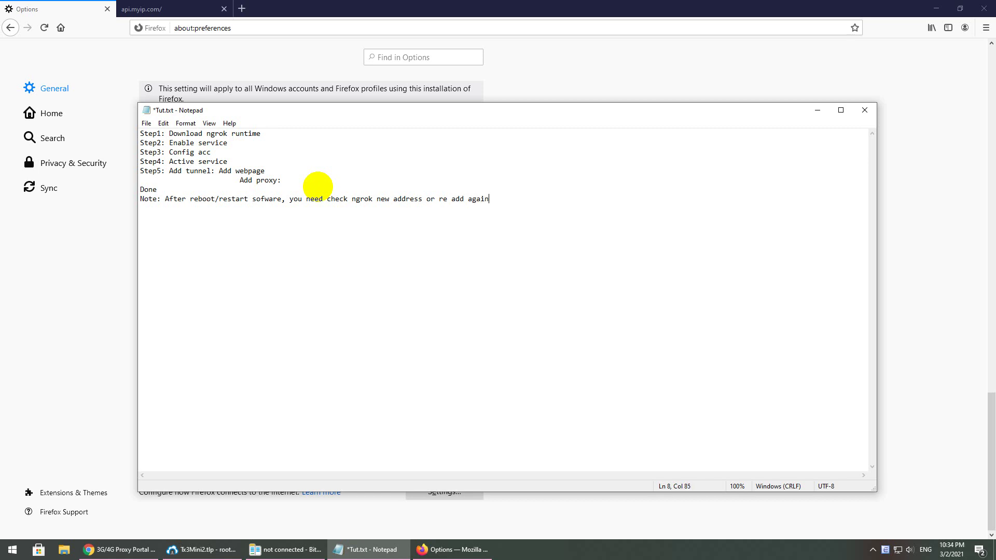
pyautogui.click(116, 328)
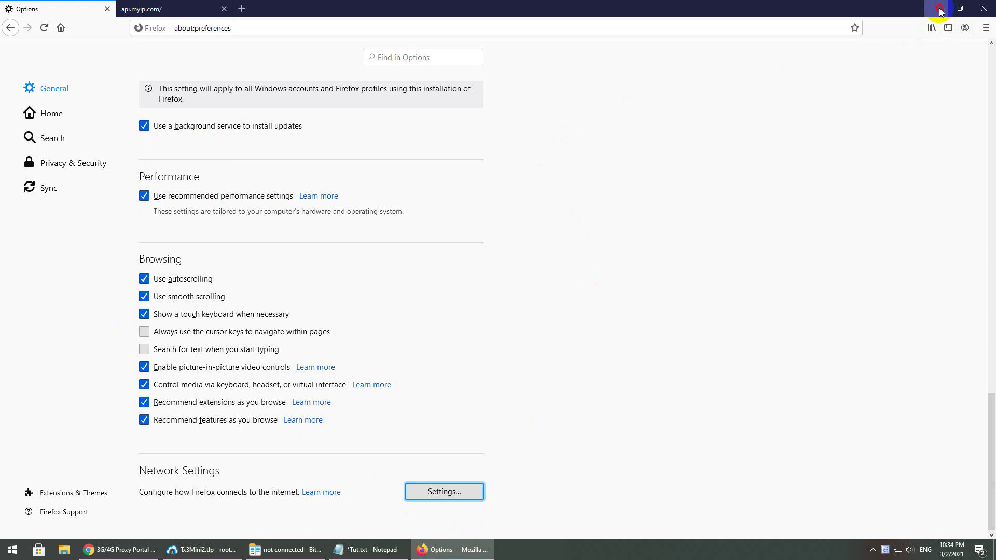
pyautogui.click(937, 8)
pyautogui.click(863, 8)
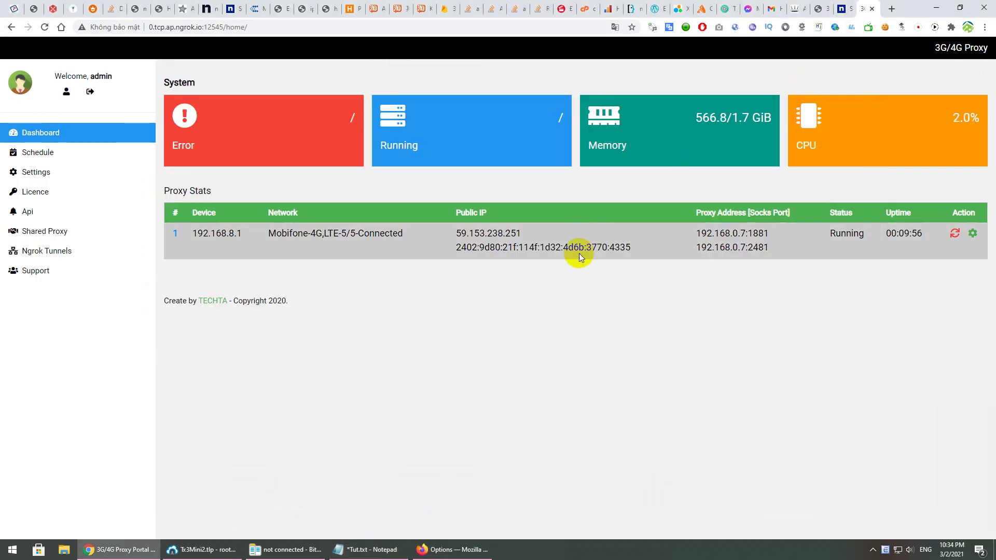